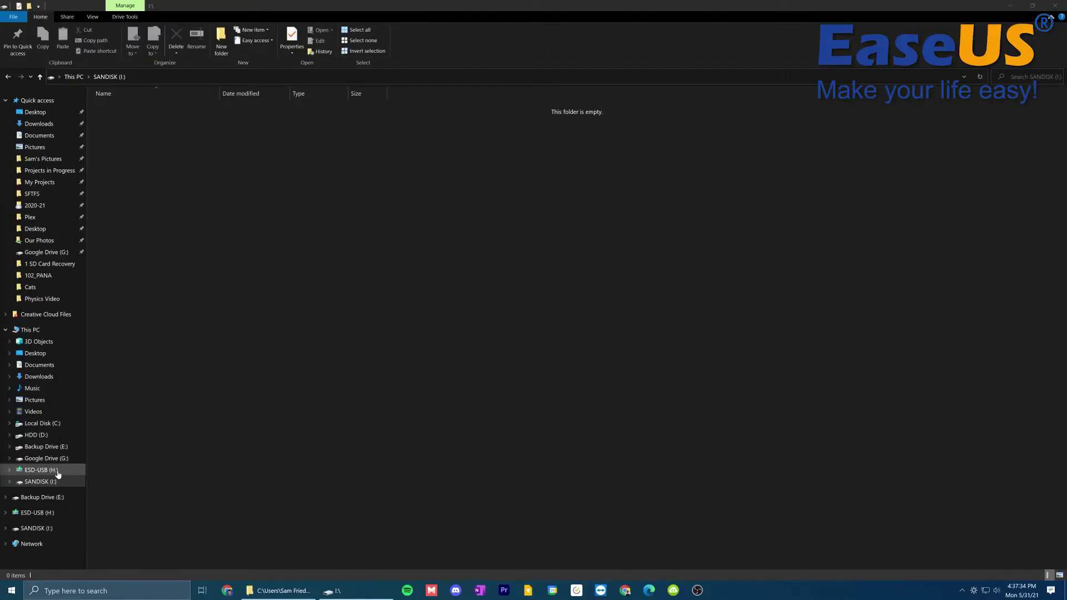
# Try opening ESD-USB (H:), decline formatting and dismiss the error, then return to SANDISK (I:)
pyautogui.click(57, 471)
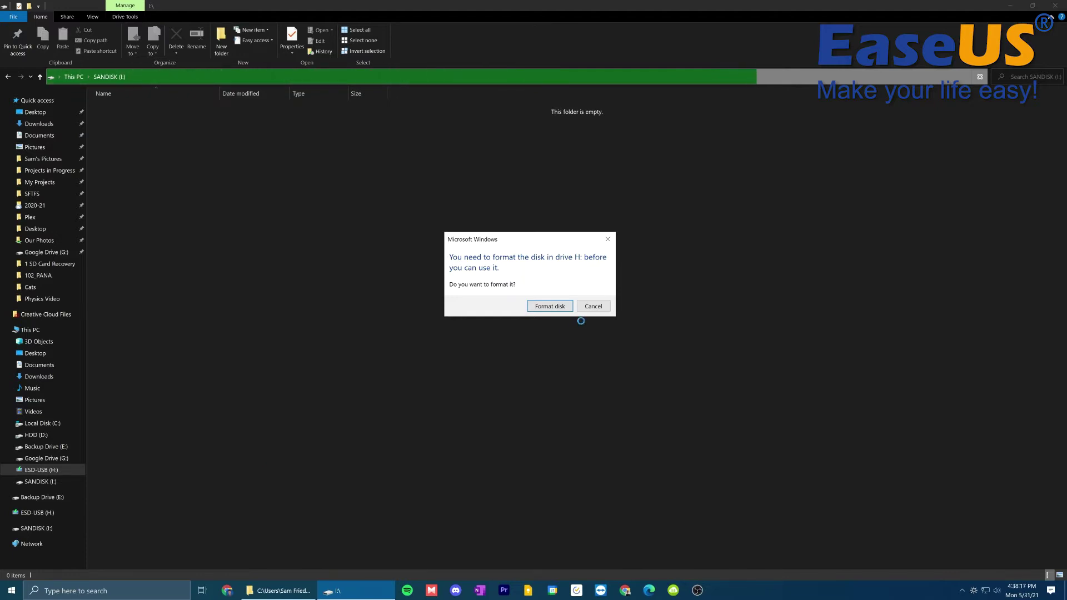
pyautogui.click(586, 306)
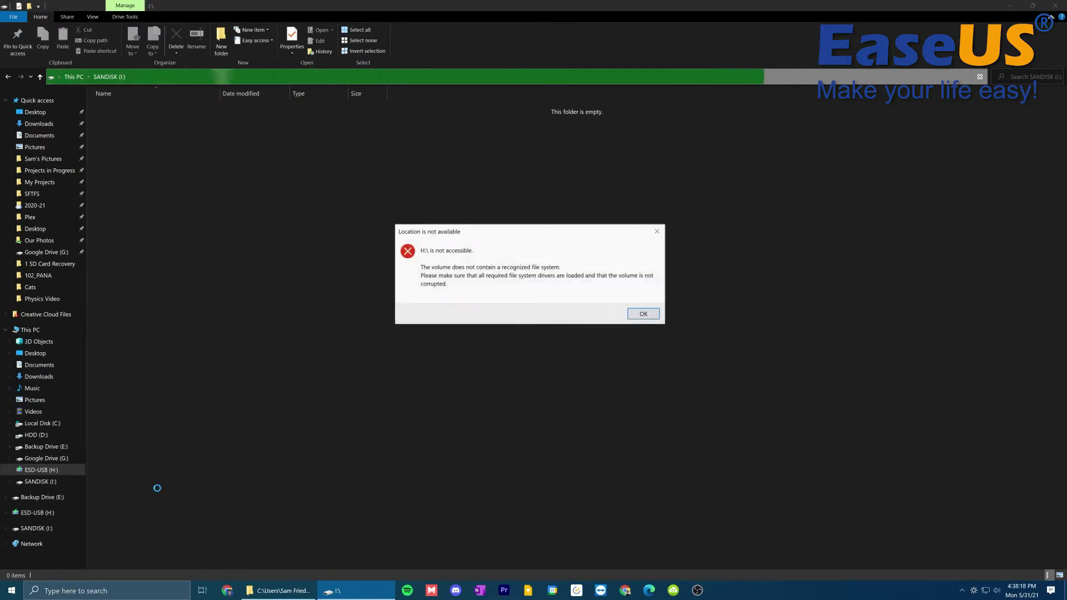
pyautogui.click(643, 314)
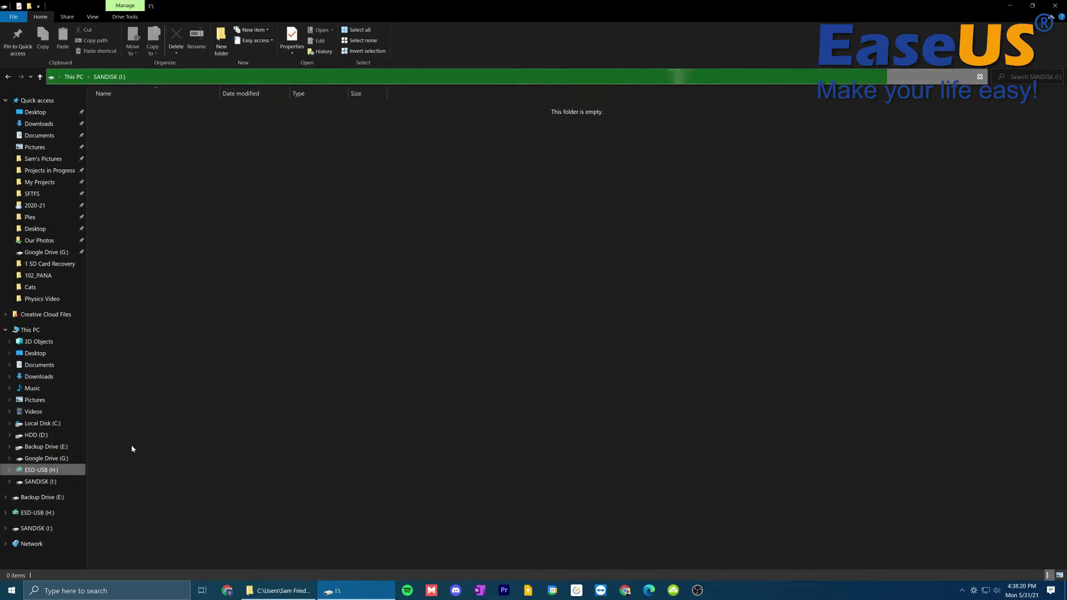
pyautogui.click(44, 482)
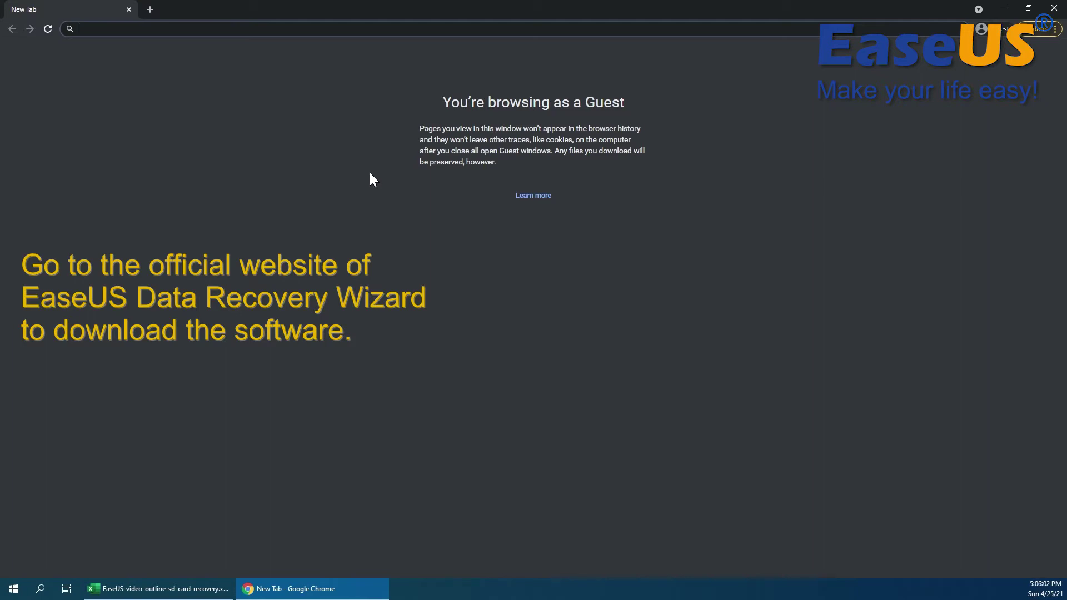
pyautogui.write('https://www.easeus.com/datarecoverywizardpro/')
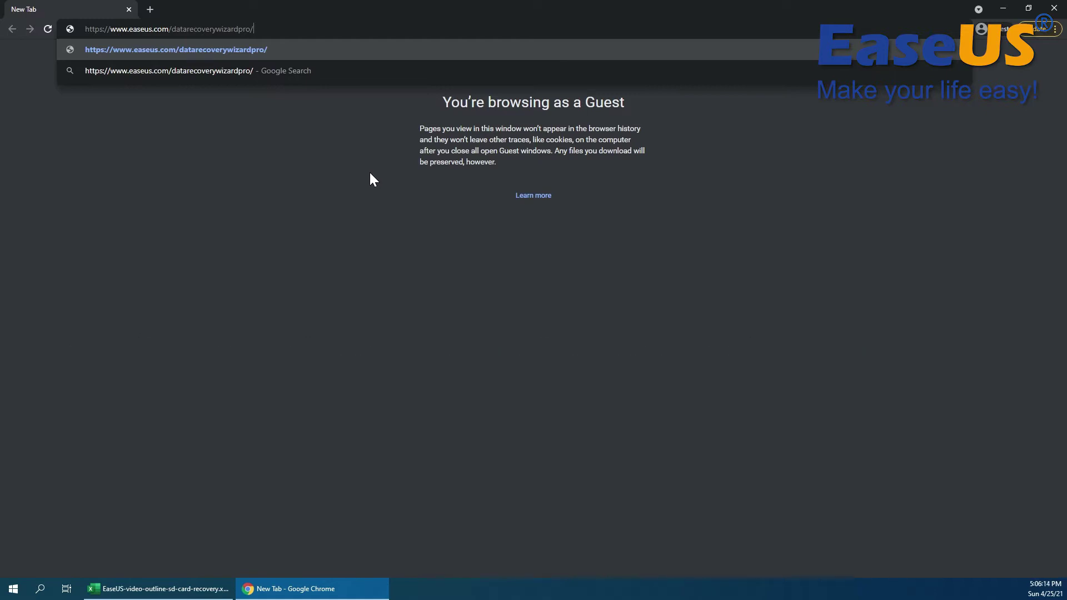
pyautogui.press('Return')
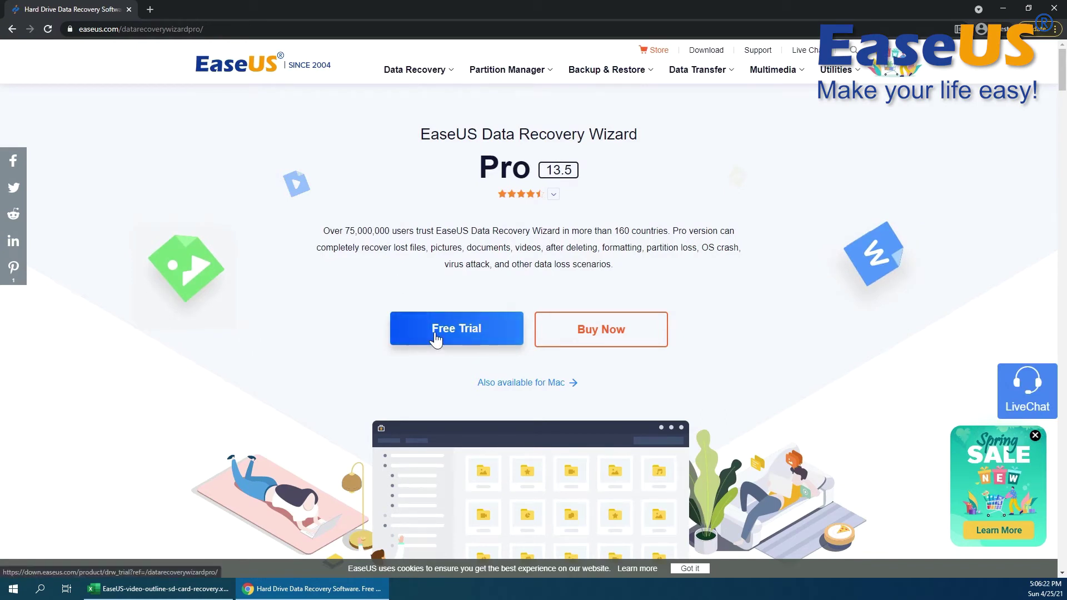
# Download the DRW_Trial free trial installer and run it from the download bar
pyautogui.click(532, 331)
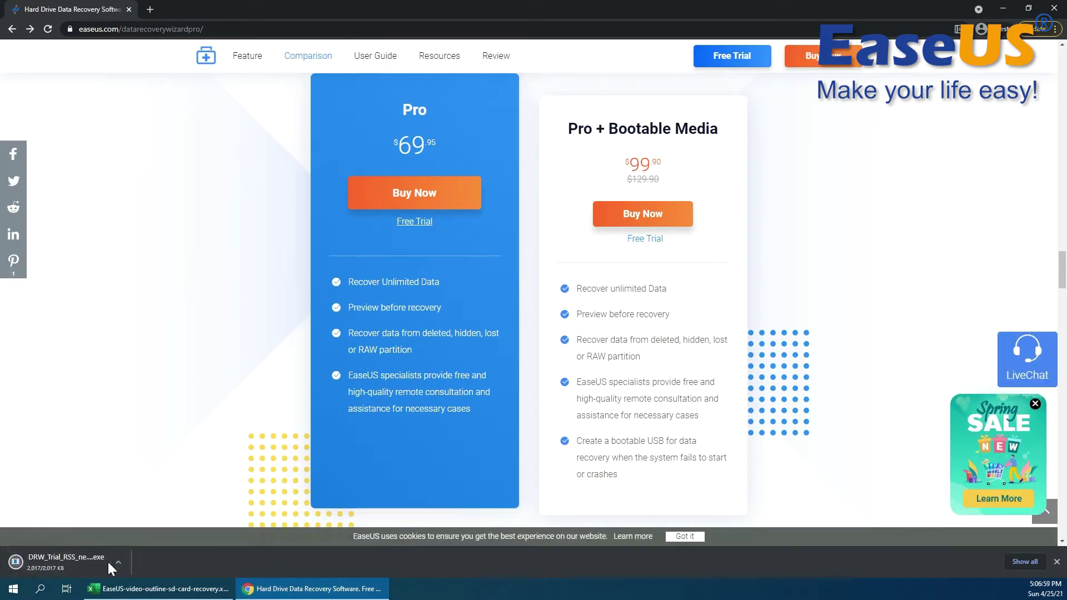
pyautogui.click(104, 564)
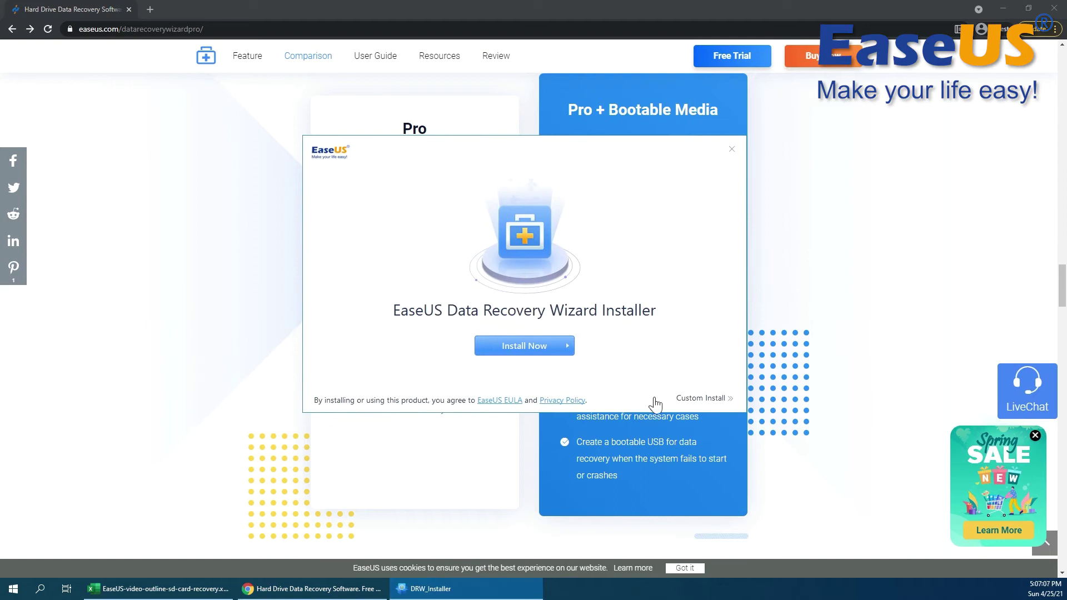
# Review the English language and install path under Custom Install, install, and launch the program
pyautogui.click(686, 400)
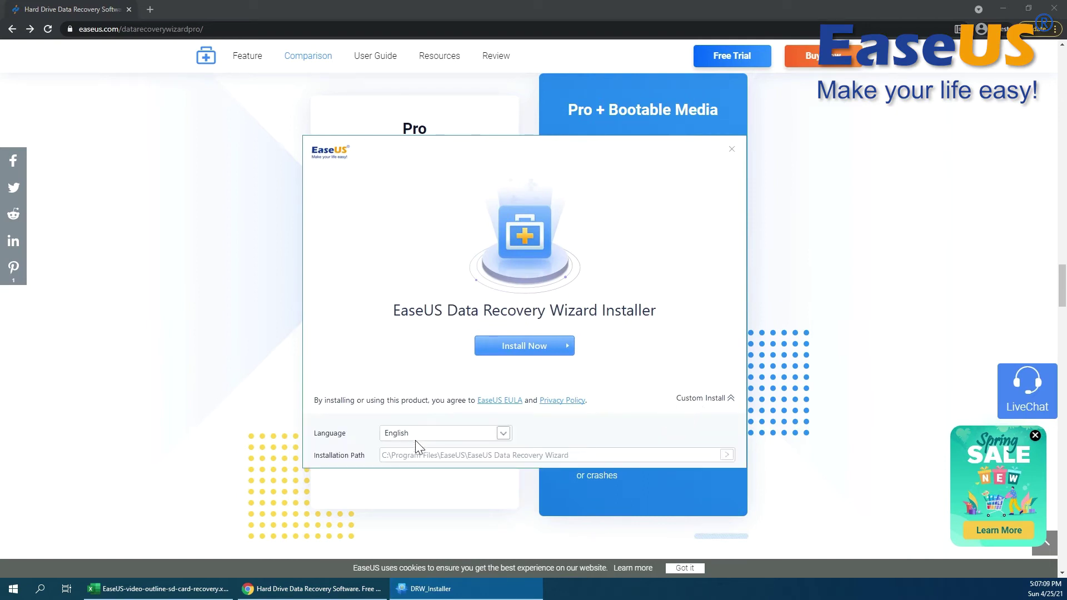
pyautogui.click(523, 347)
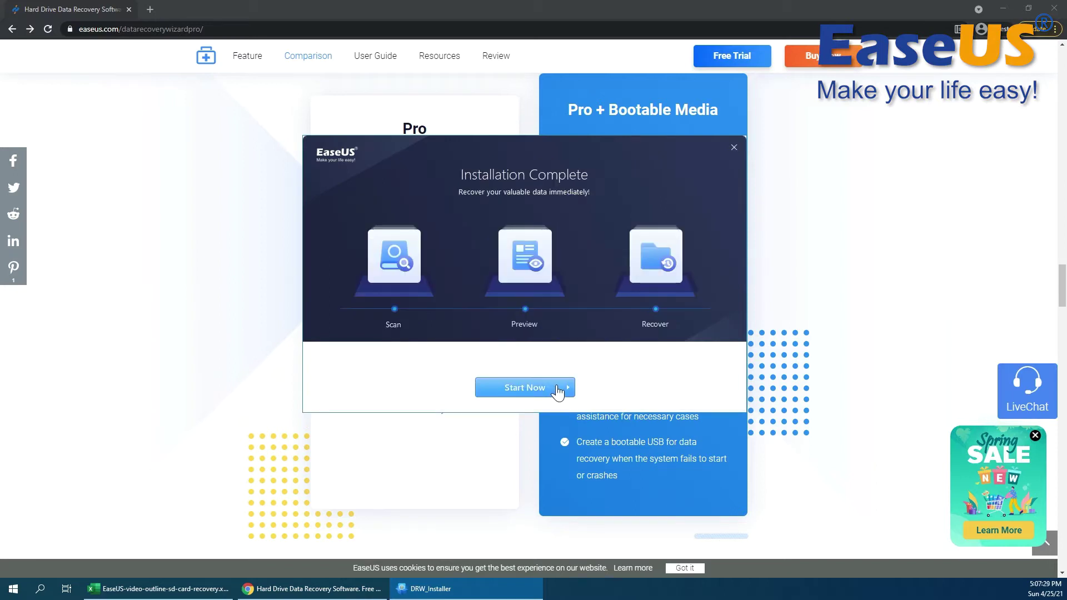
pyautogui.click(545, 389)
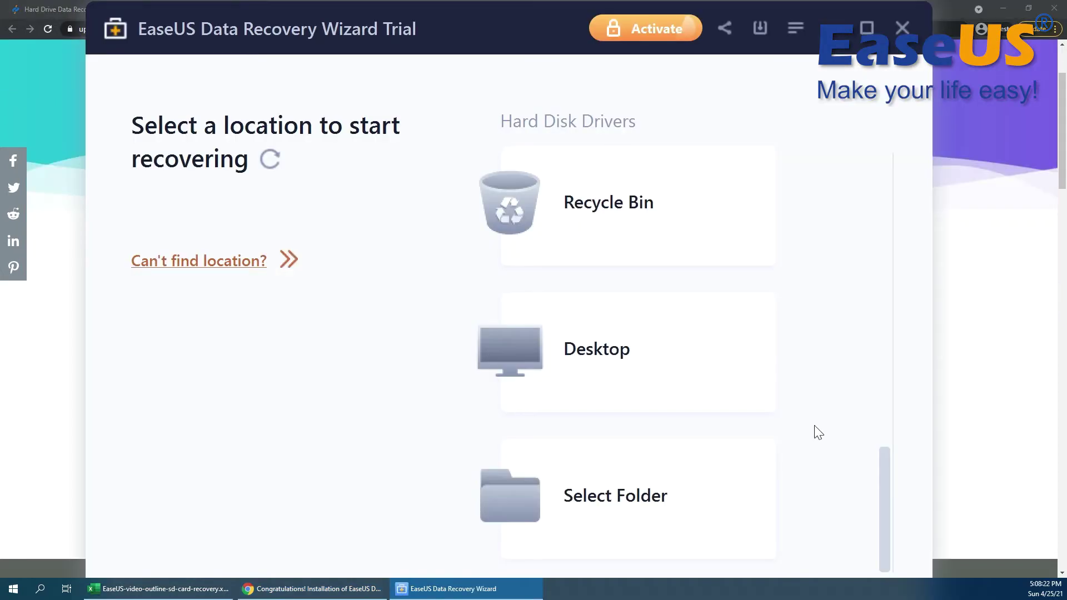
# Scroll the drive list and bring up the Activate licence-code window
pyautogui.scroll(5, 816, 432)
pyautogui.scroll(5, 816, 432)
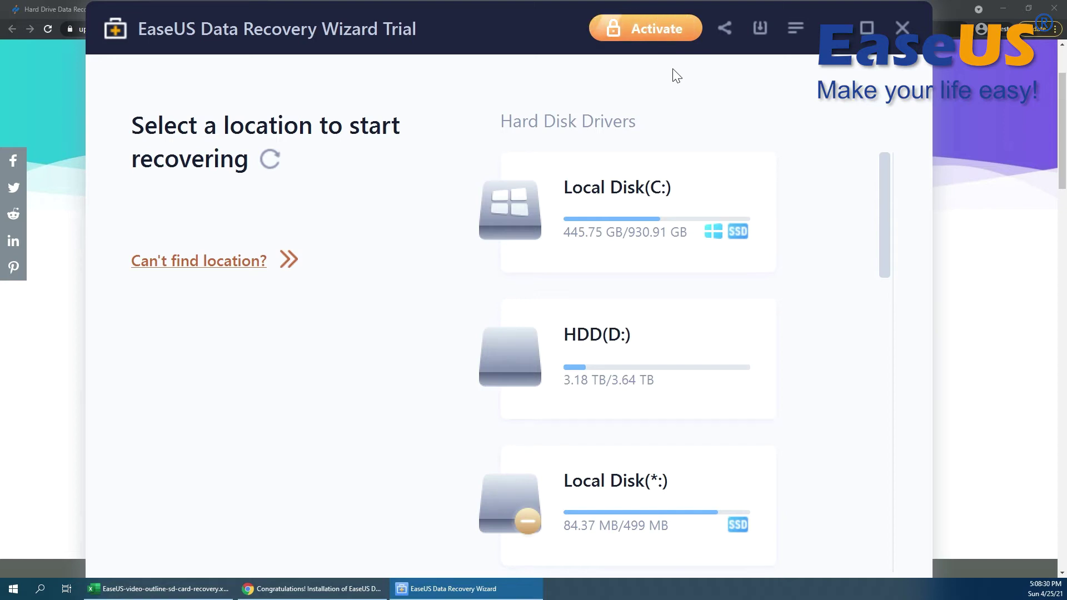
pyautogui.click(638, 33)
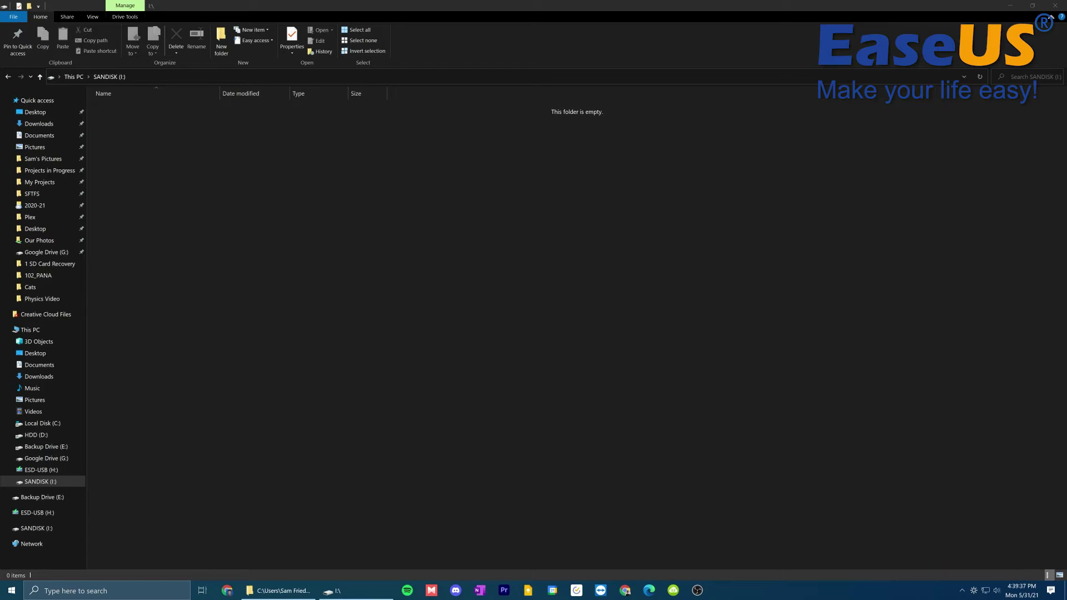
# Copy horse1.jpeg, horse2.jpg and horse3.jpg onto SANDISK (I:) and show them as Large icons
pyautogui.moveTo(0, 266); pyautogui.dragTo(214, 267)
pyautogui.click(182, 166)
pyautogui.hotkey('ctrl', 'shift', '2')
# Preview horse1 through horse3 in the photo viewer, then close it
pyautogui.doubleClick(120, 117)
pyautogui.press('Right')
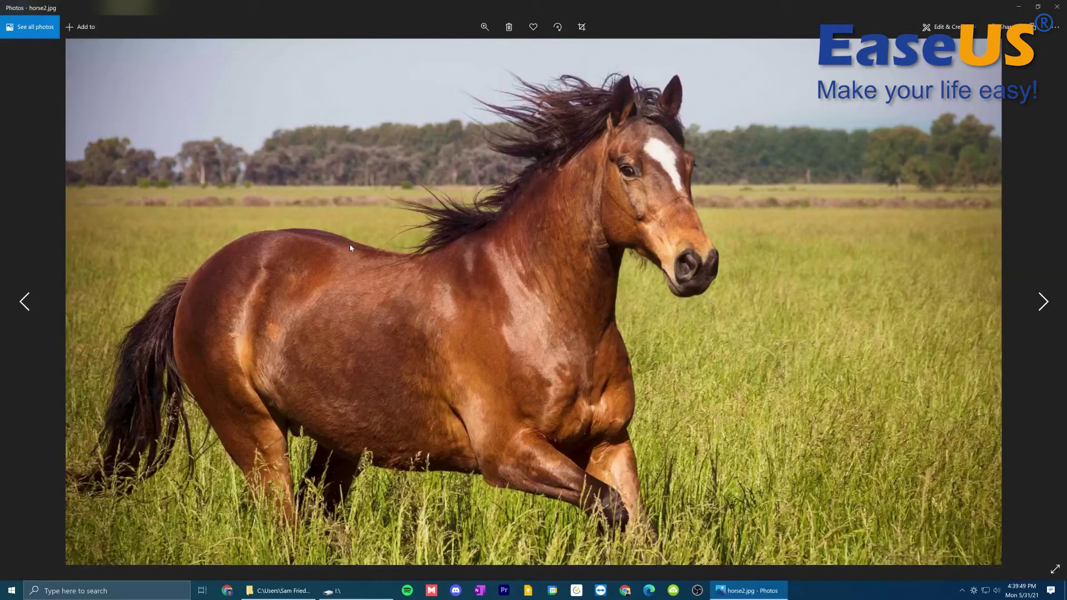
pyautogui.press('Right')
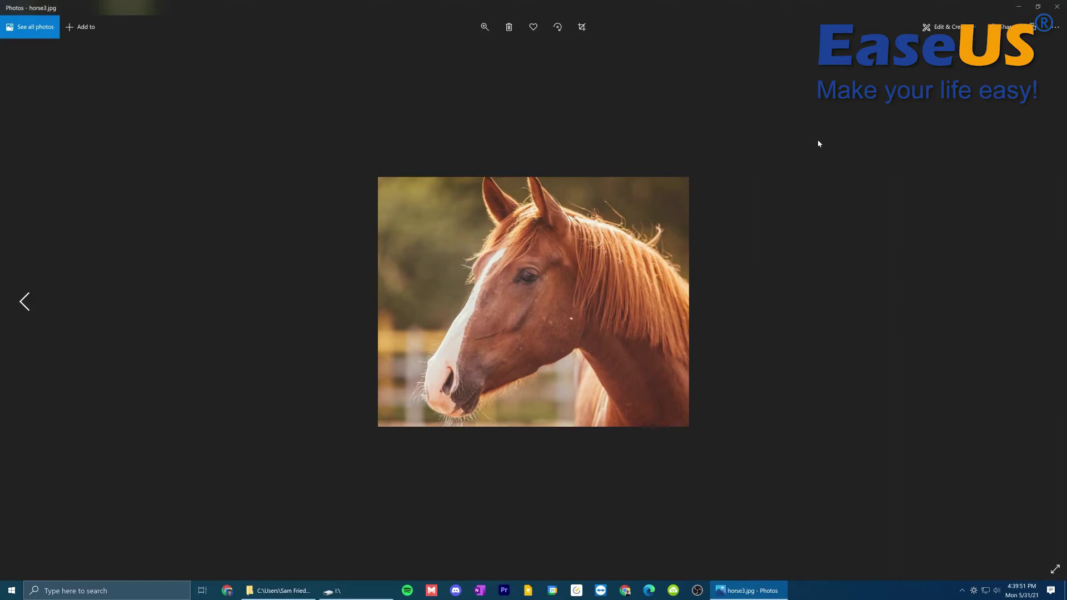
pyautogui.click(1057, 7)
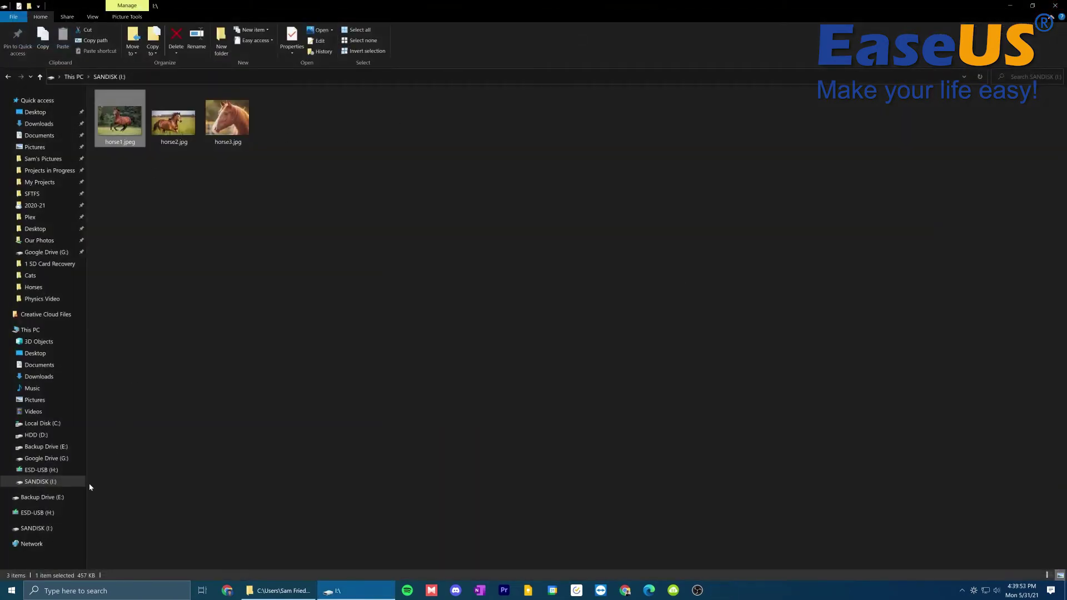
# Format SANDISK (I:) as FAT32 with Default allocation size, confirming the erase warning and completion
pyautogui.rightClick(47, 483)
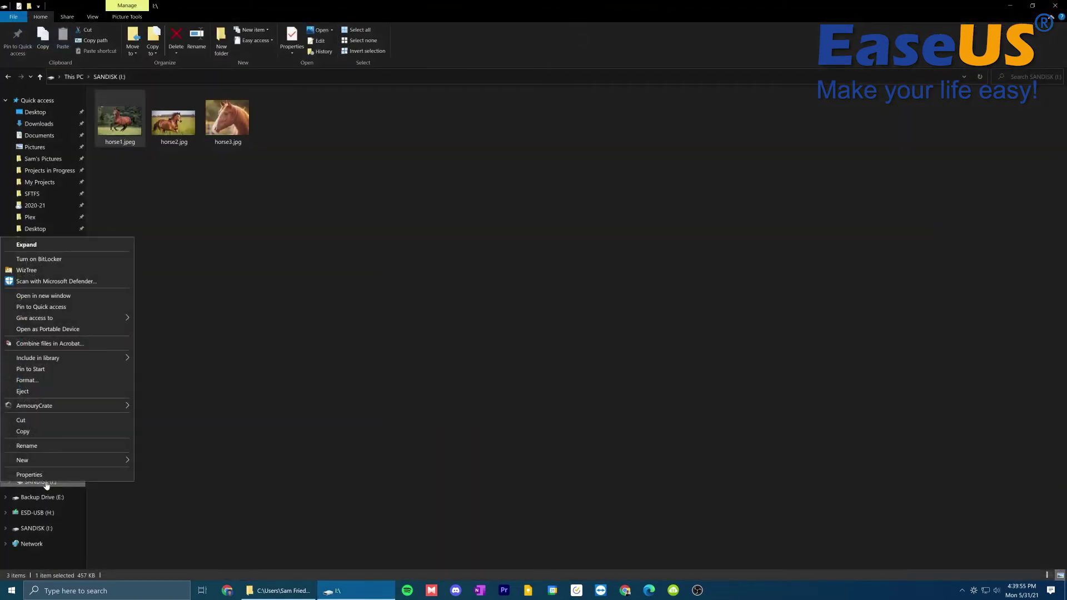
pyautogui.click(29, 381)
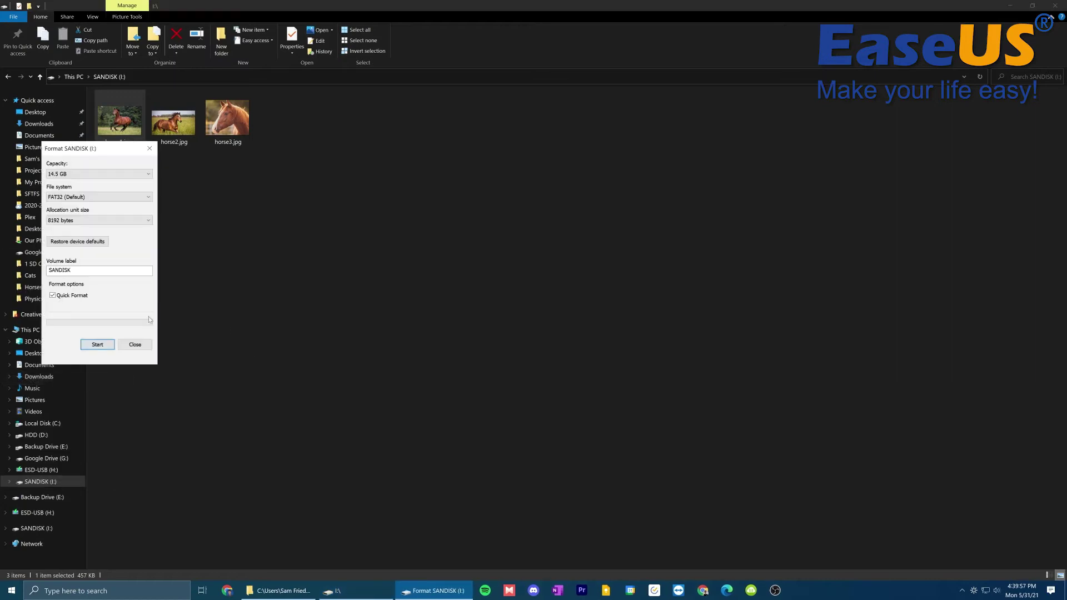
pyautogui.click(111, 220)
pyautogui.click(80, 229)
pyautogui.click(90, 345)
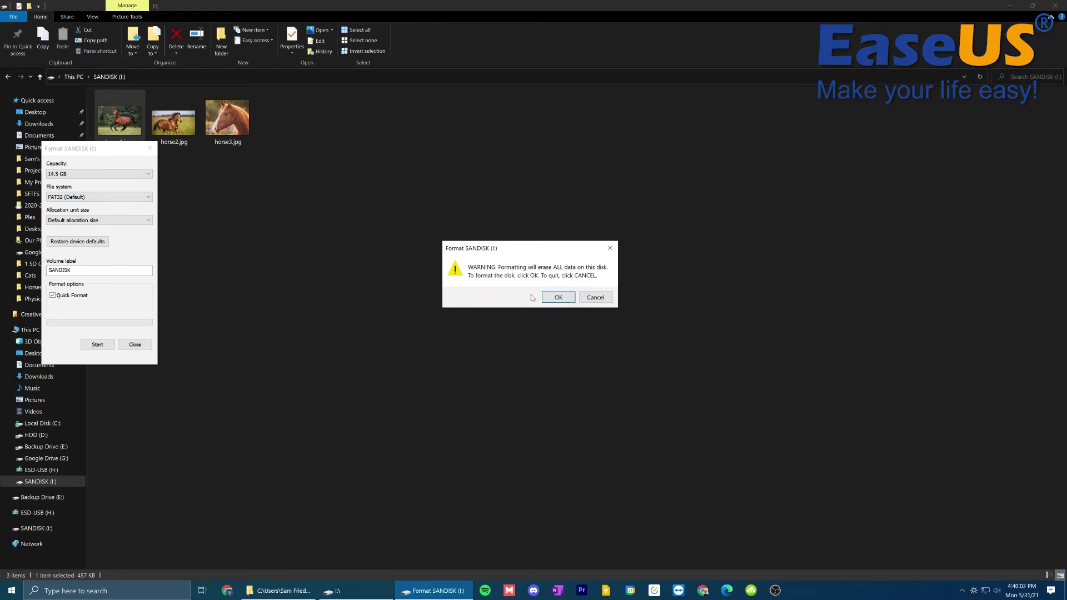
pyautogui.click(556, 299)
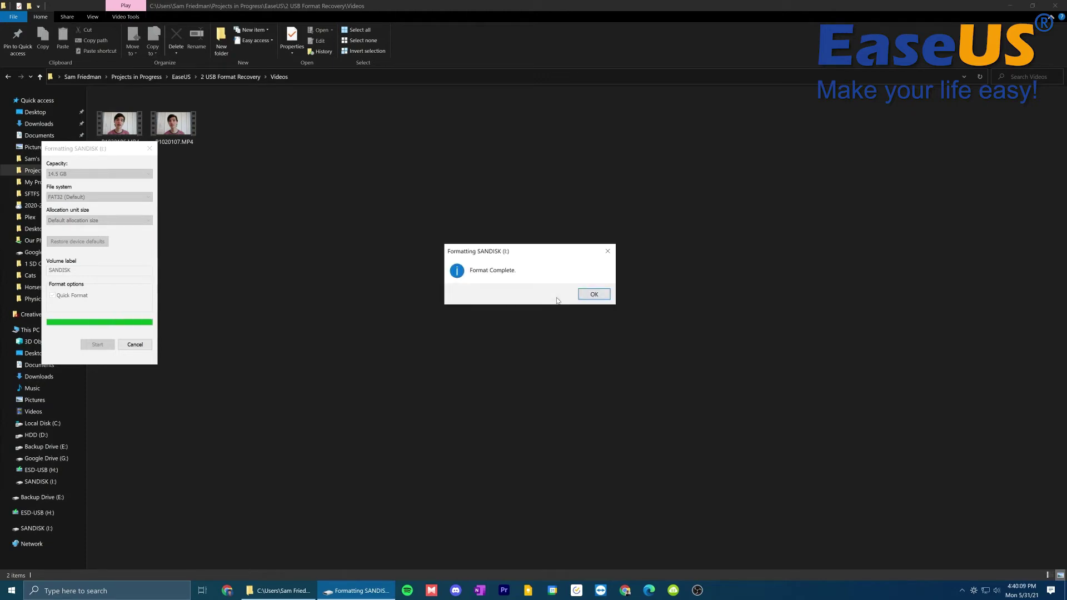
pyautogui.click(592, 296)
pyautogui.click(149, 149)
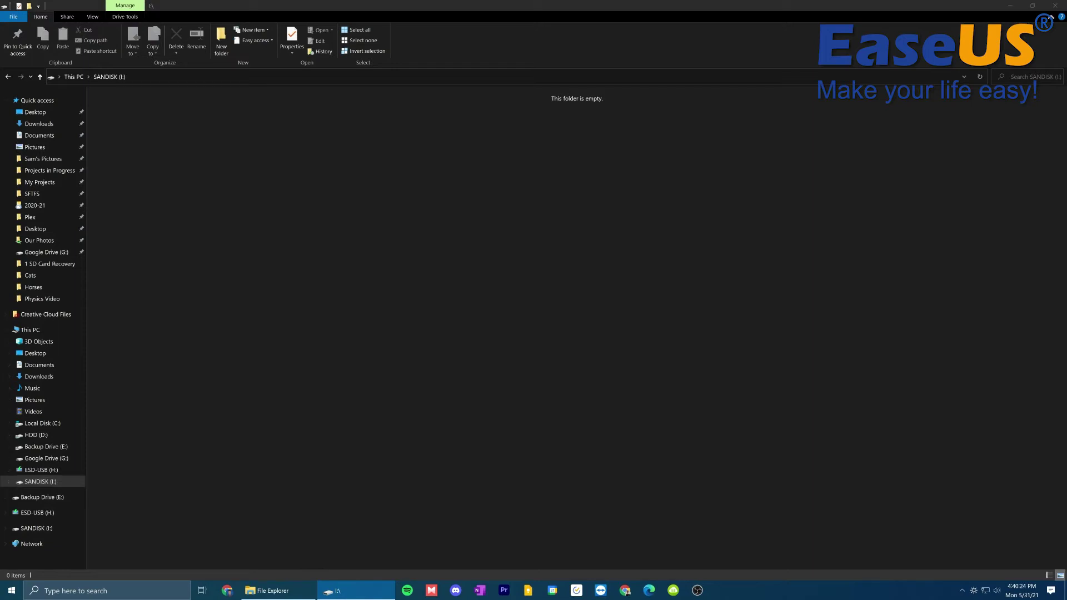
pyautogui.click(232, 286)
pyautogui.hotkey('ctrl', 'v')
pyautogui.doubleClick(118, 116)
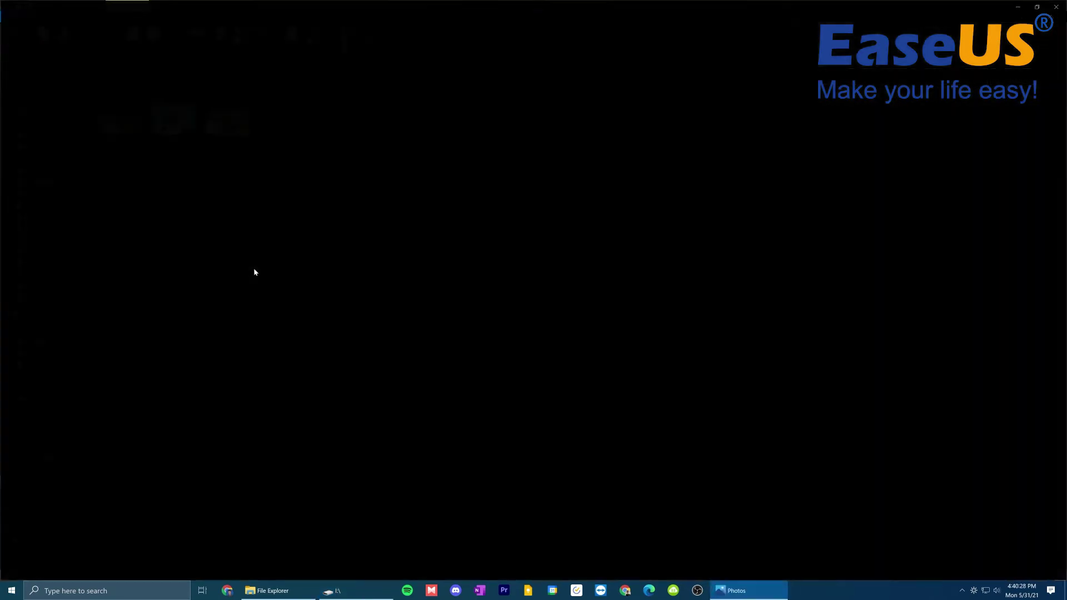
pyautogui.press('Right')
pyautogui.press('Right')
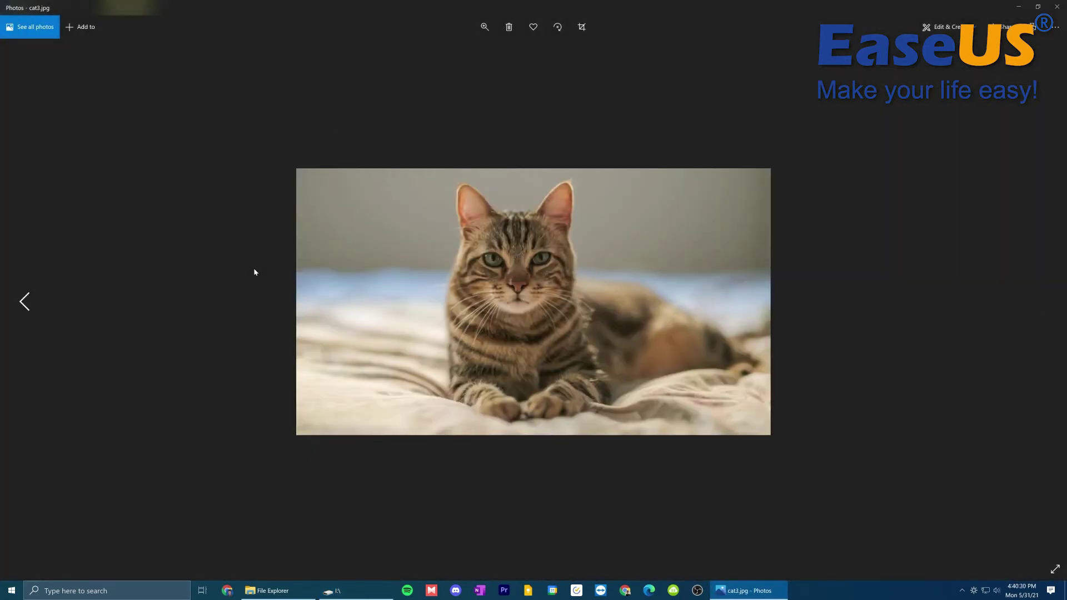
pyautogui.hotkey('alt', 'F4')
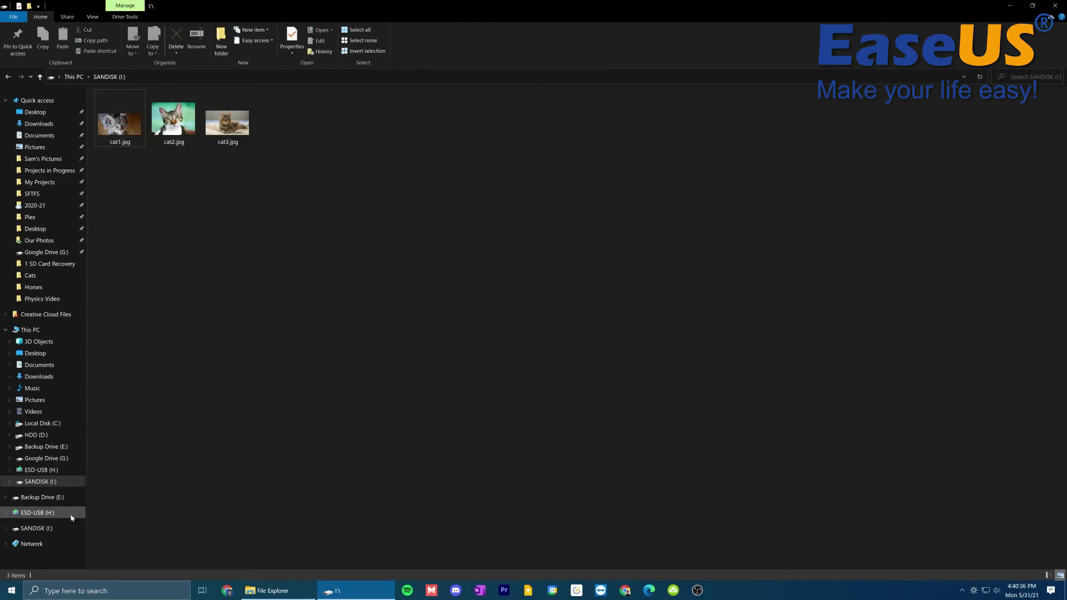
# Reformat SANDISK (I:) with Default allocation size, confirm the erase, then open the empty drive
pyautogui.rightClick(40, 481)
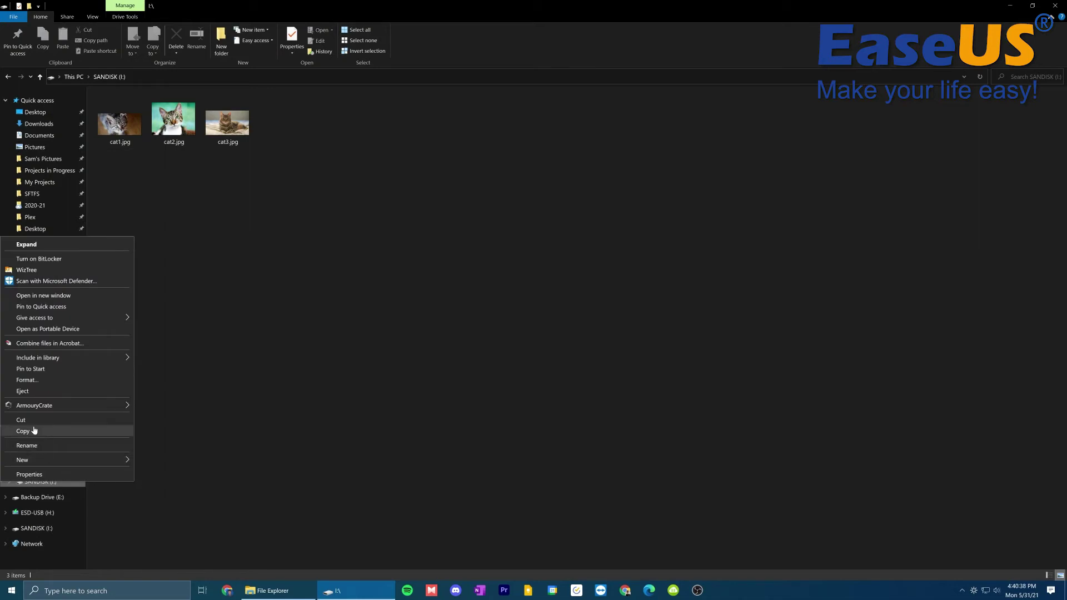
pyautogui.click(36, 382)
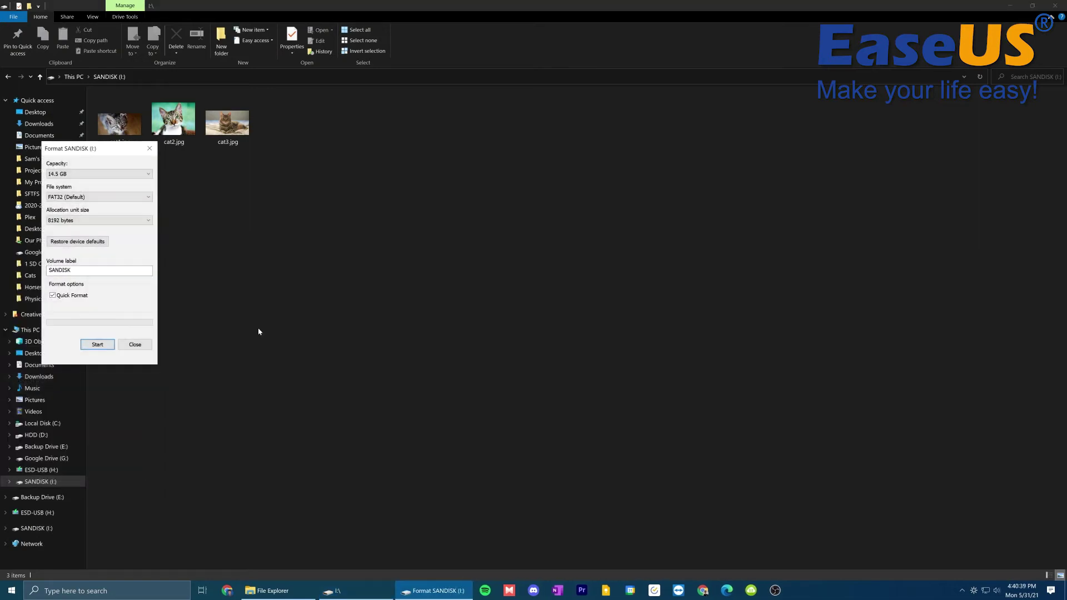
pyautogui.click(72, 220)
pyautogui.click(72, 229)
pyautogui.click(97, 344)
pyautogui.click(558, 298)
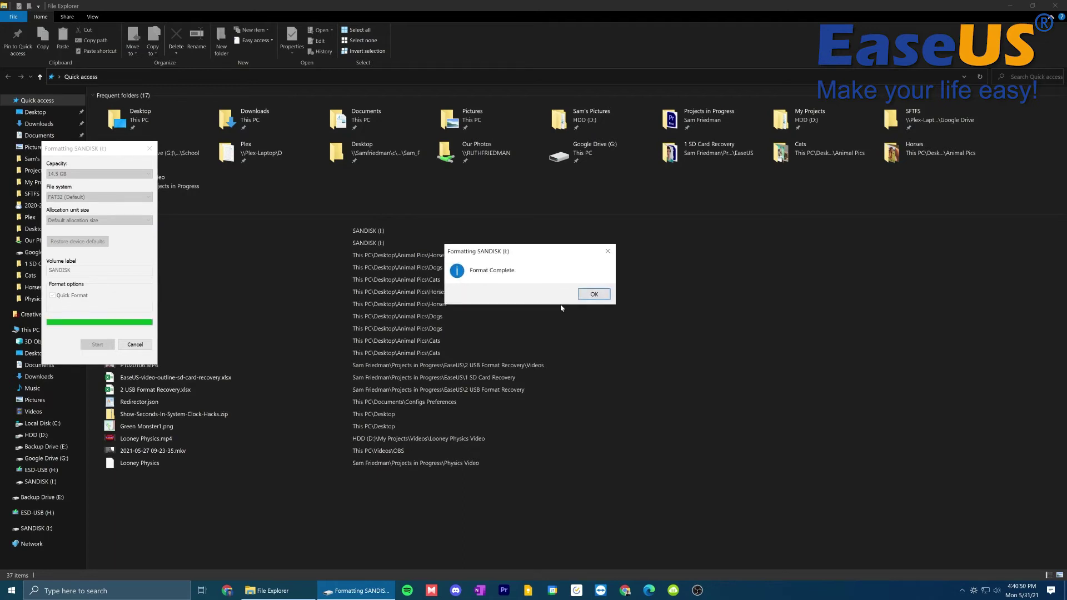
pyautogui.click(593, 294)
pyautogui.click(150, 149)
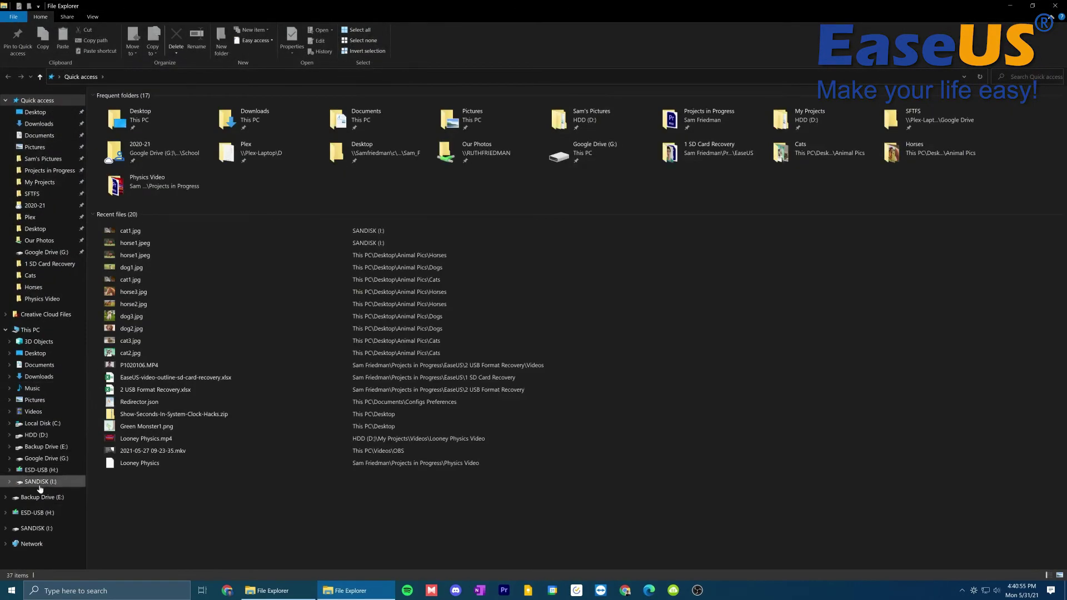
pyautogui.click(40, 481)
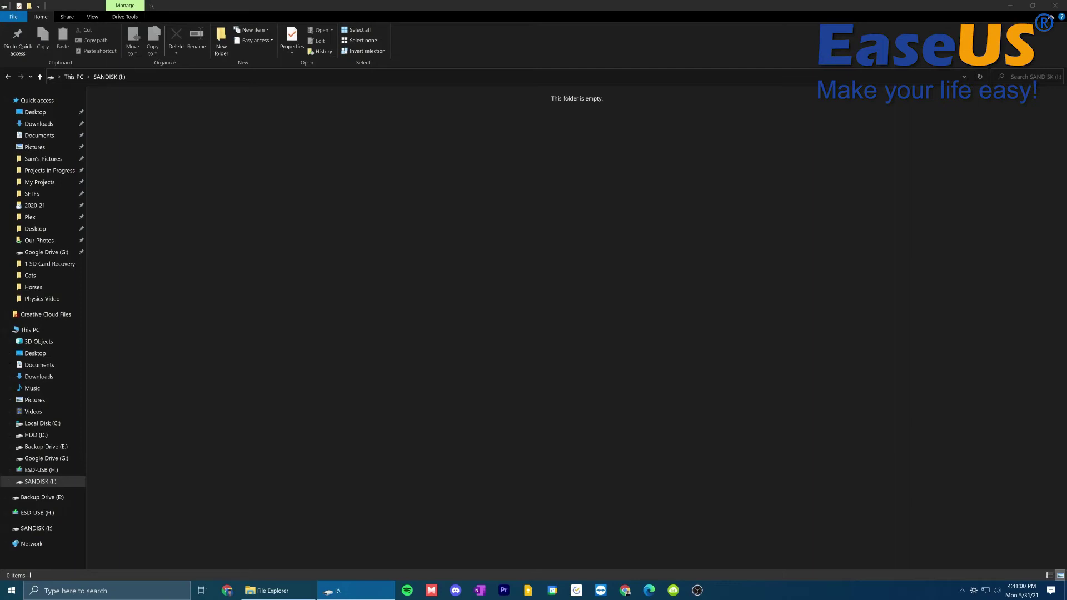
# Copy dog1.jpg, dog2.jpg and dog3.jpg onto SANDISK (I:) and preview them in the photo viewer
pyautogui.moveTo(3, 261); pyautogui.dragTo(123, 257)
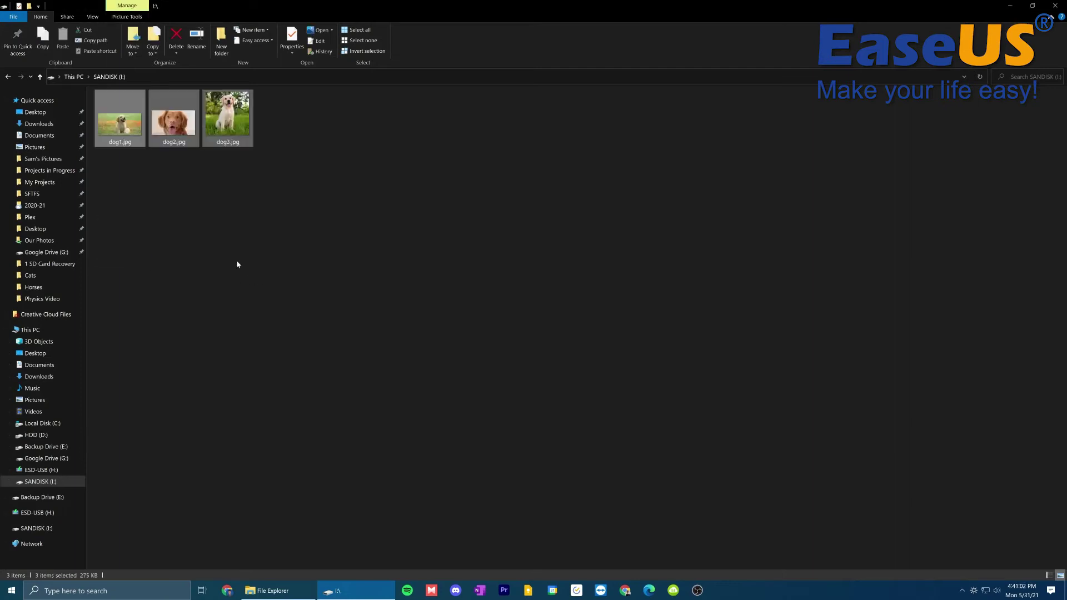
pyautogui.doubleClick(120, 117)
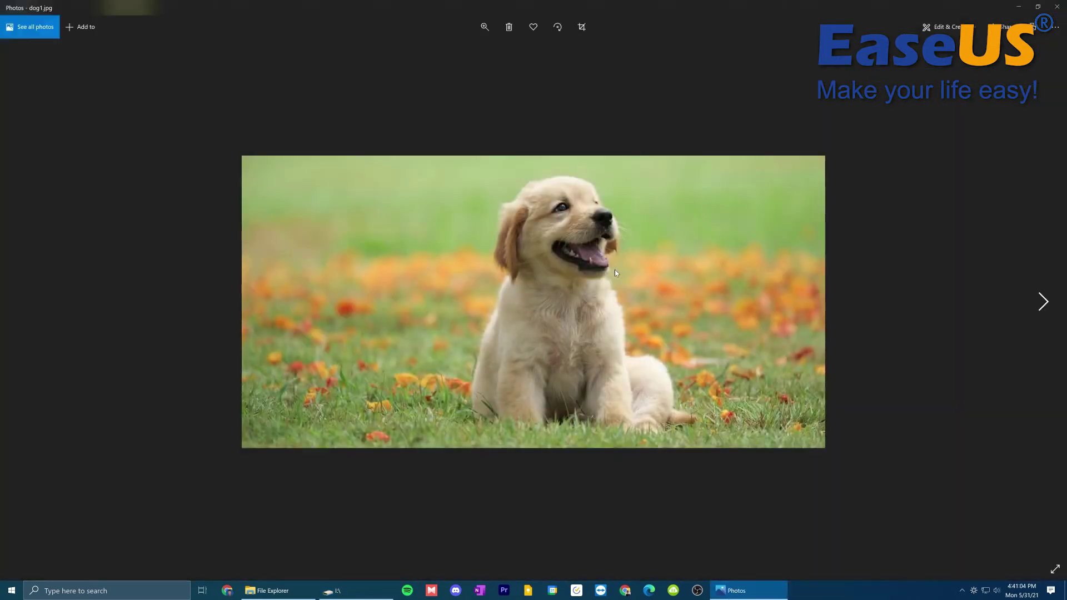
pyautogui.press('Right')
pyautogui.press('Right')
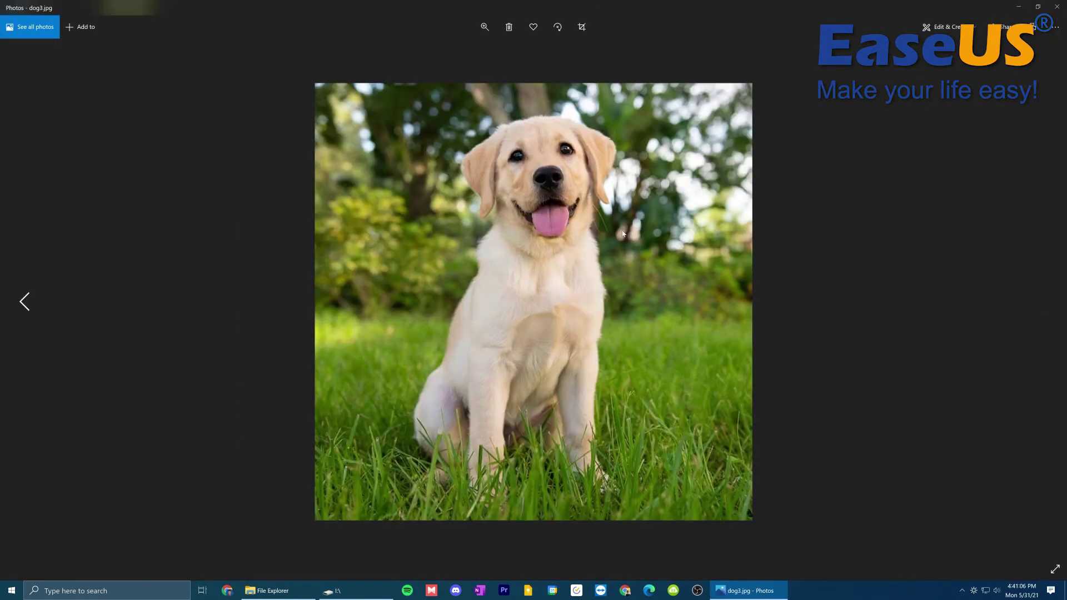
pyautogui.click(1056, 6)
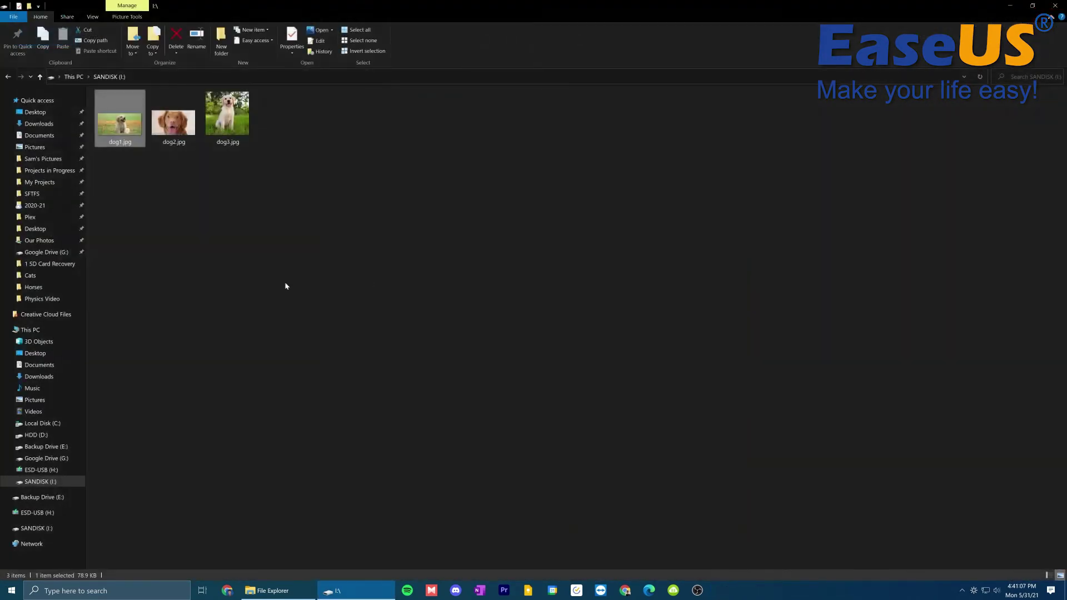
# Format SANDISK (I:) again with Default allocation size, confirming the data-erase warning and completion
pyautogui.rightClick(53, 487)
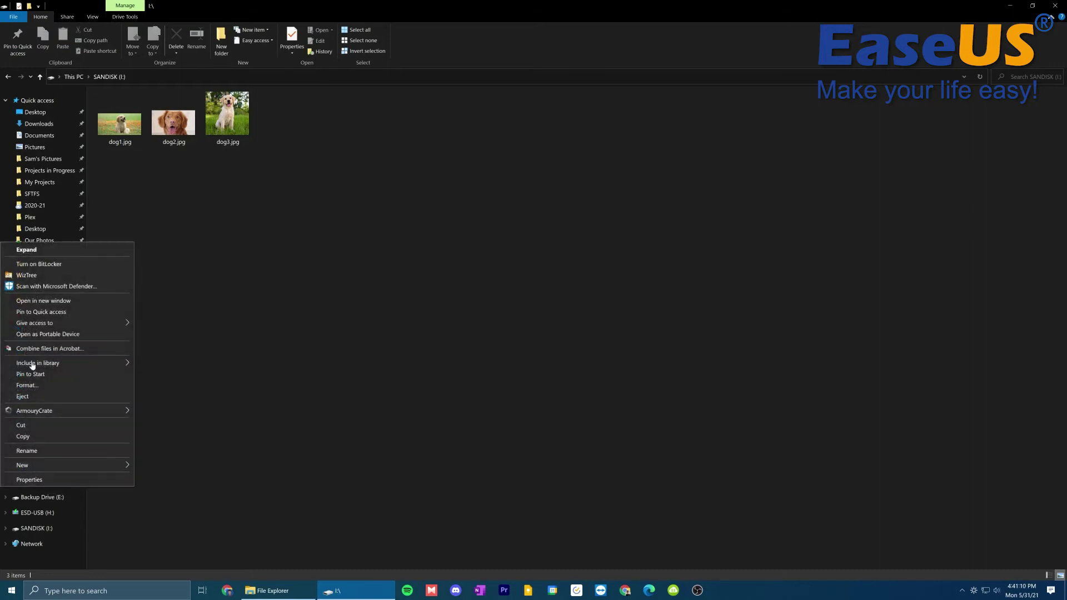
pyautogui.click(33, 386)
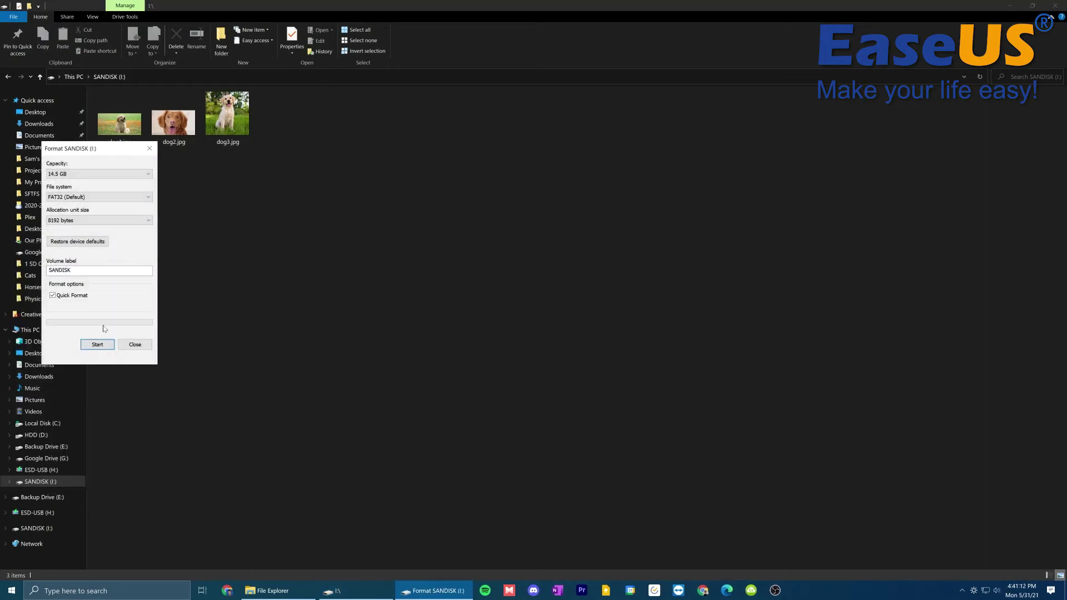
pyautogui.click(98, 220)
pyautogui.click(83, 228)
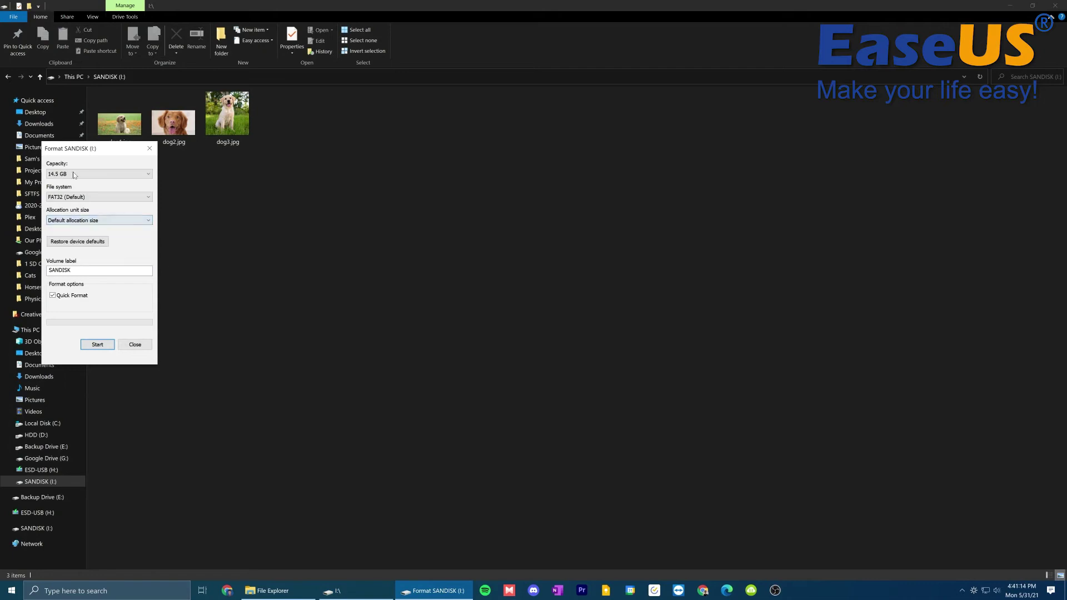
pyautogui.click(89, 343)
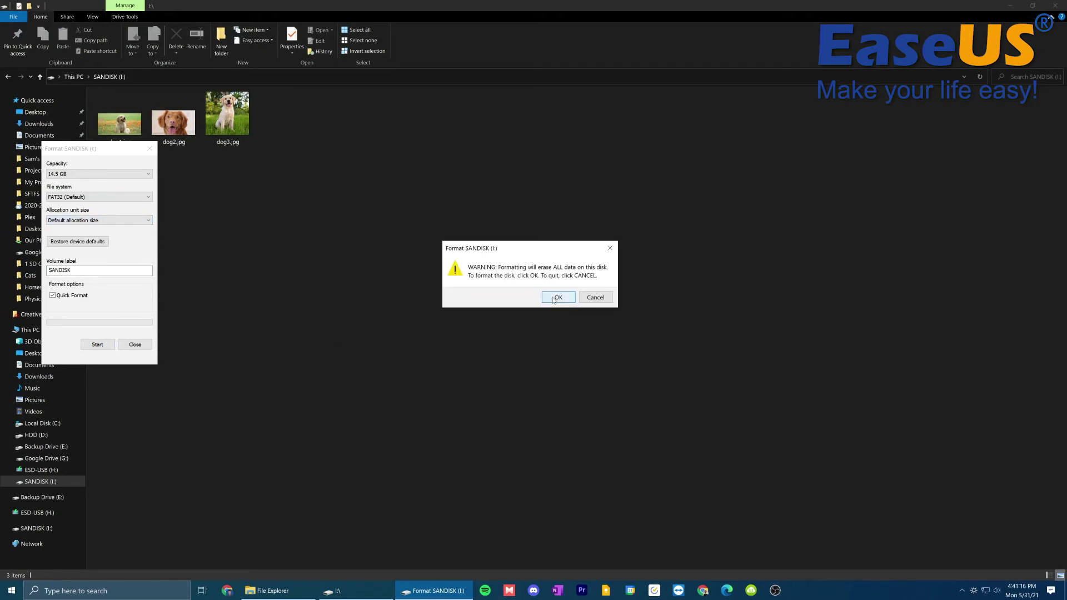
pyautogui.click(557, 297)
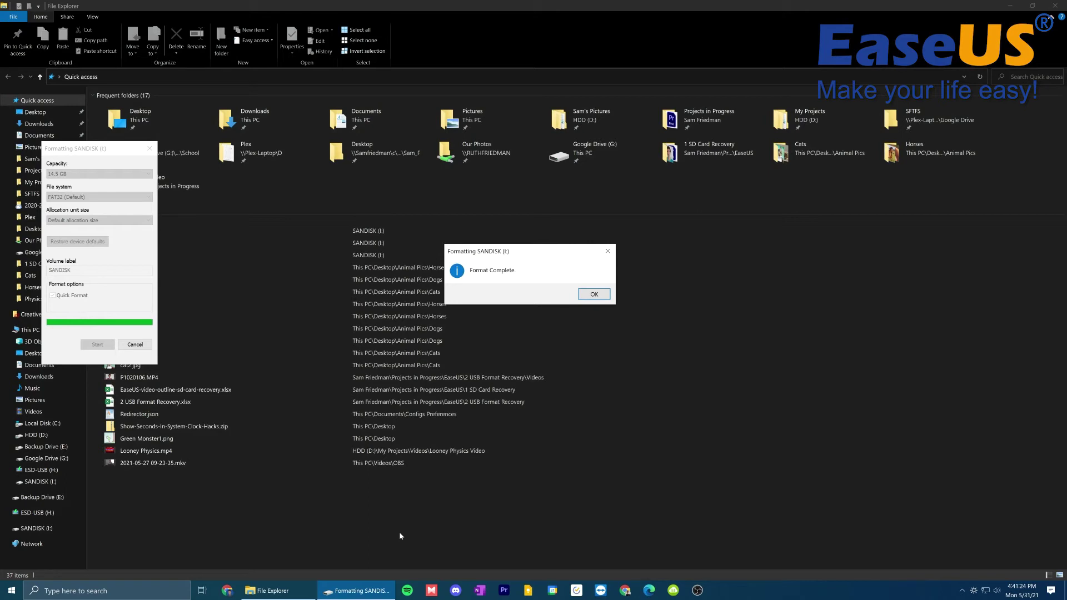
pyautogui.click(599, 300)
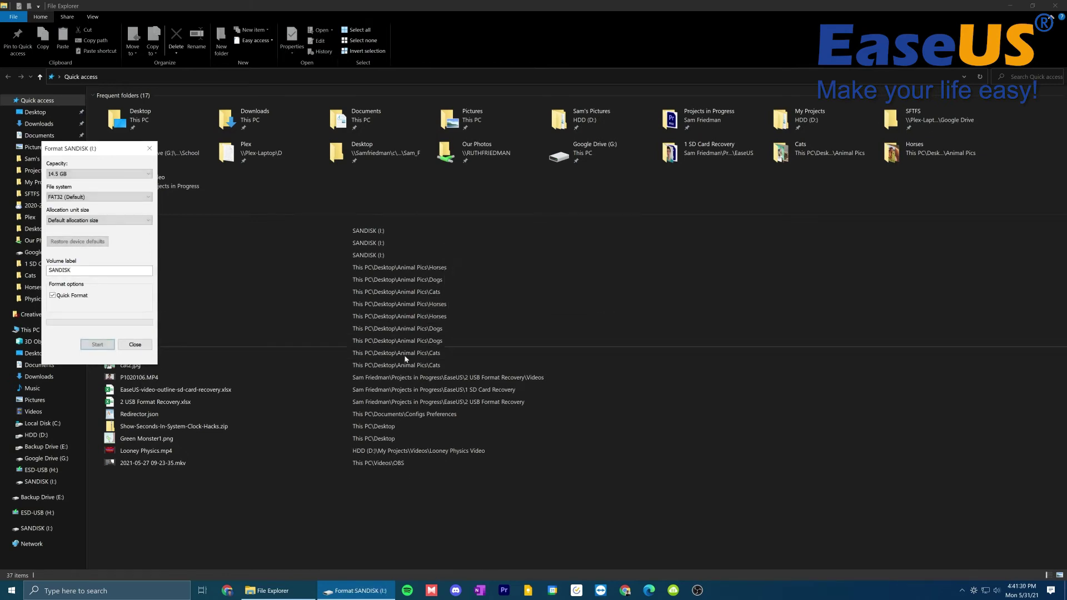
pyautogui.click(134, 345)
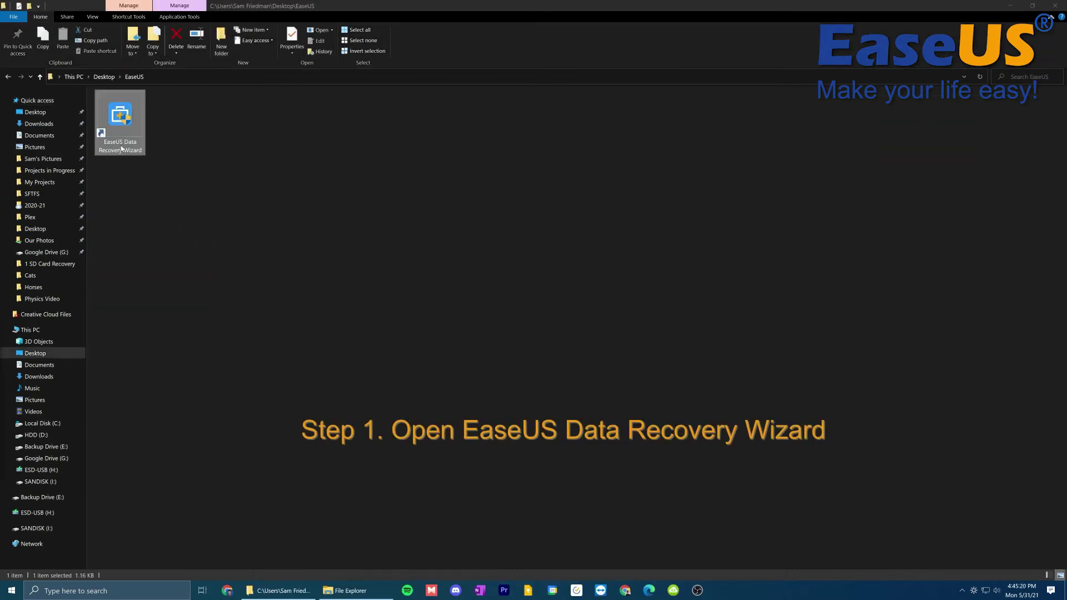
# Launch EaseUS Data Recovery Wizard and scroll the drive list down to SANDISK (I:)
pyautogui.doubleClick(122, 148)
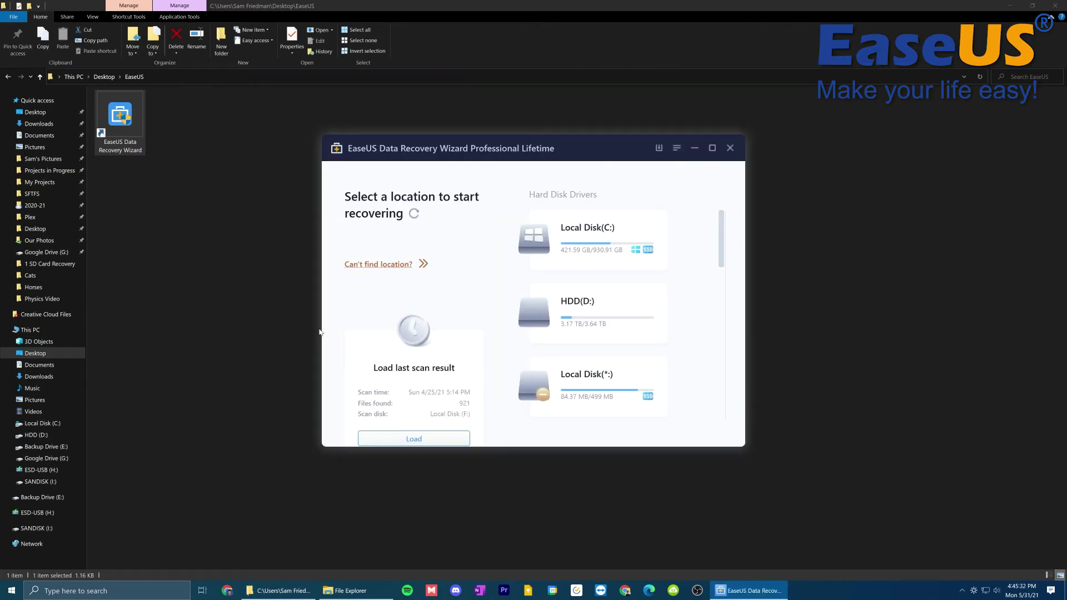
pyautogui.moveTo(617, 328)
pyautogui.scroll(-5, 613, 320)
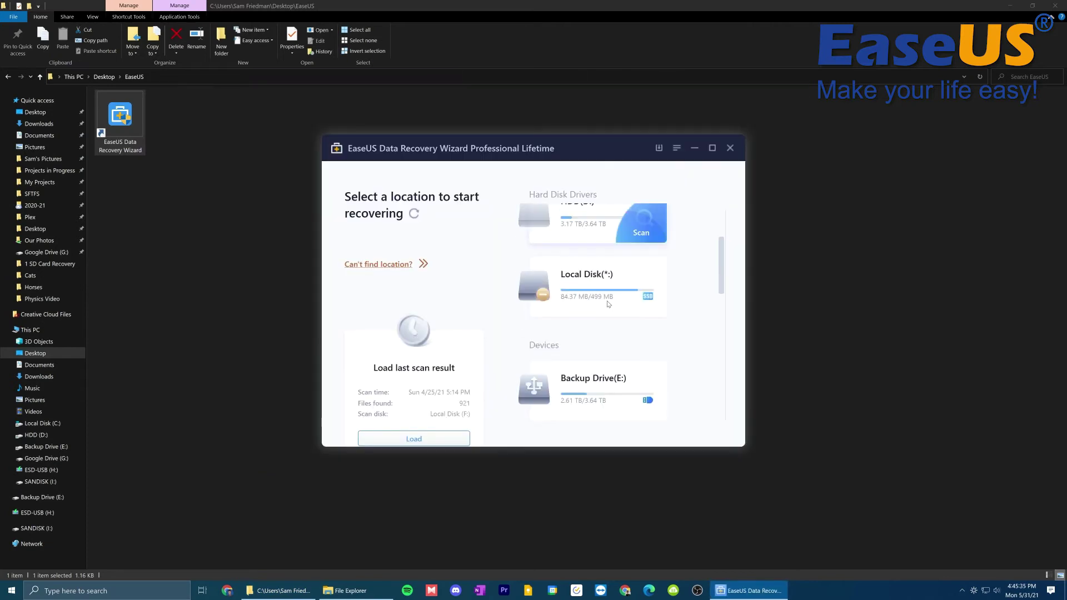
pyautogui.scroll(-1, 608, 303)
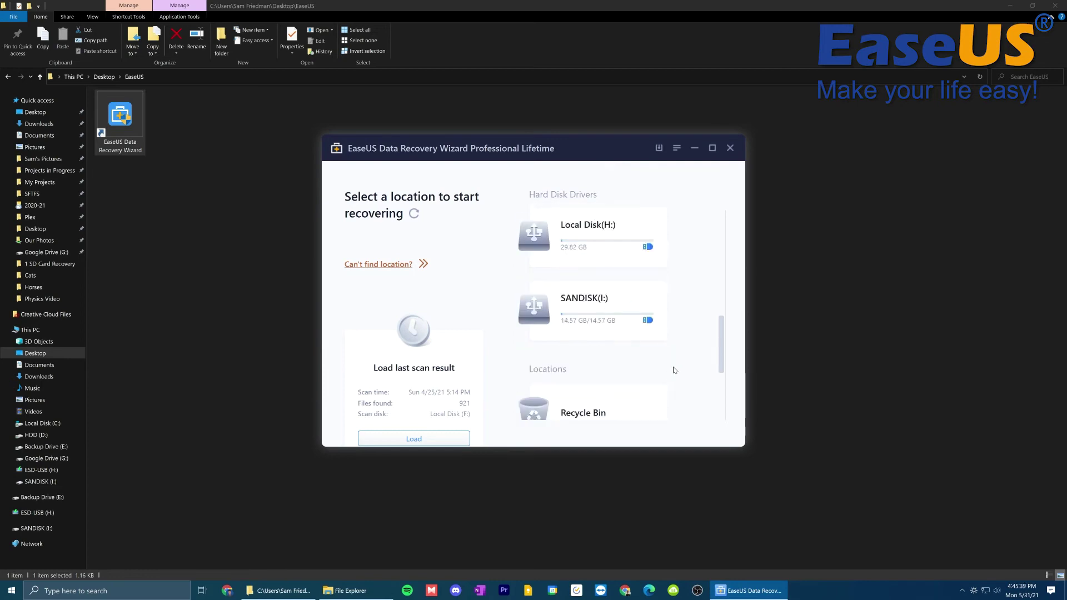
pyautogui.moveTo(604, 294)
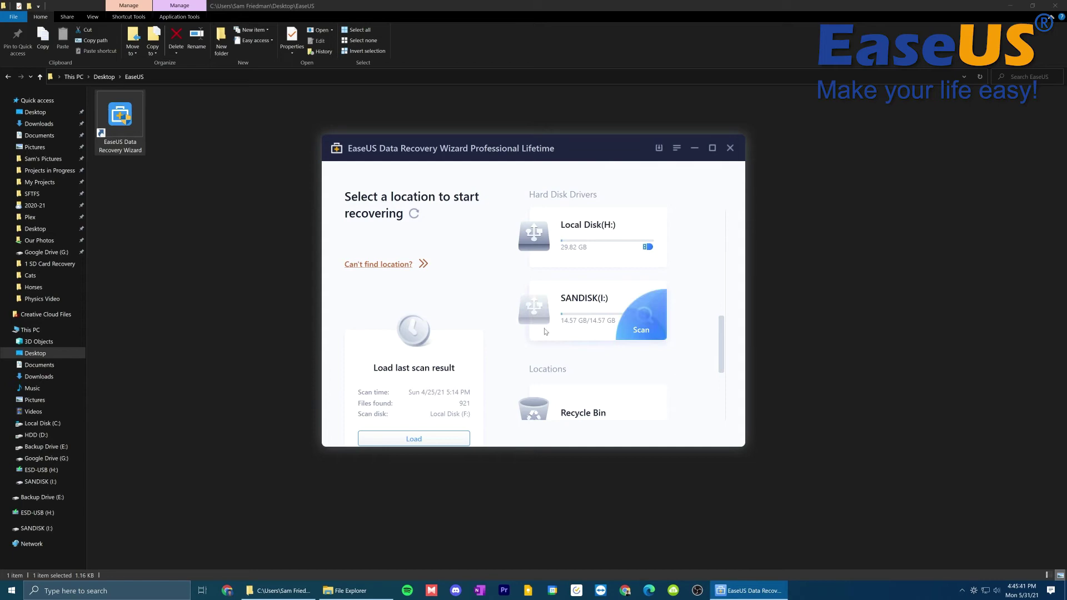
pyautogui.click(58, 482)
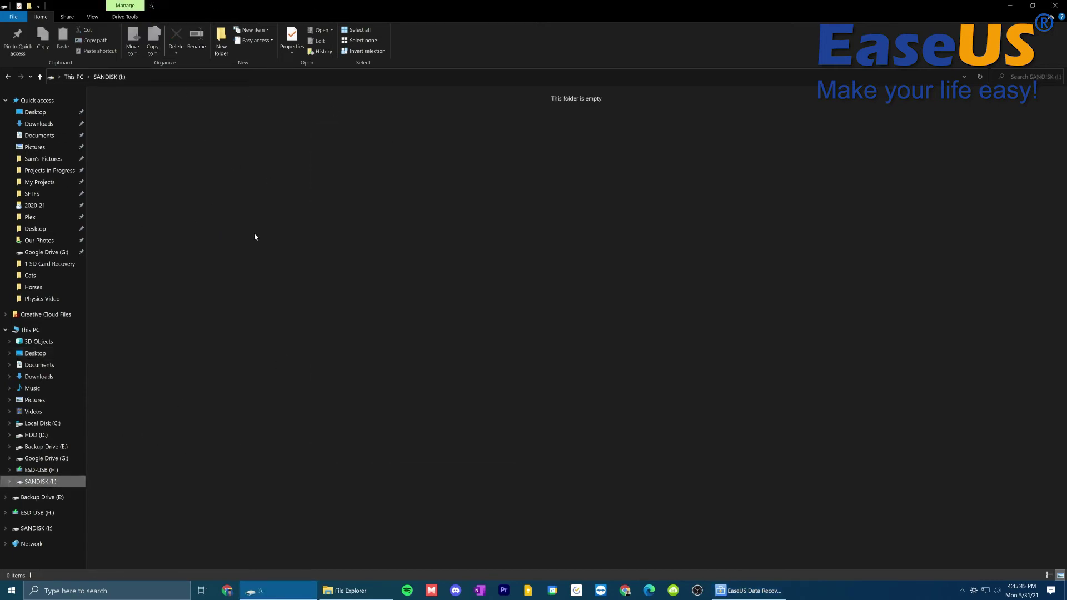
pyautogui.click(742, 592)
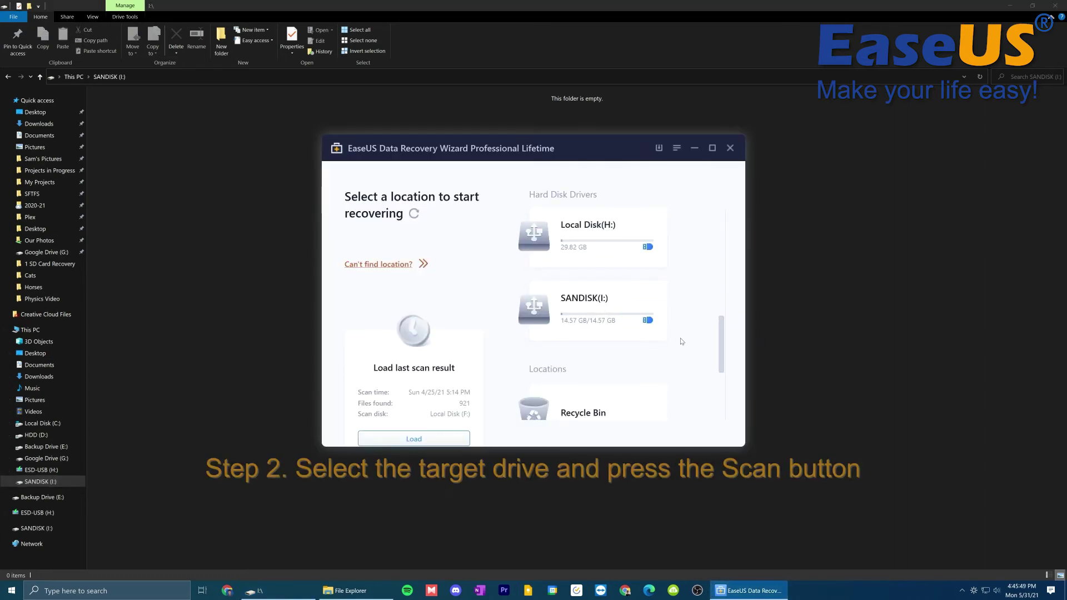
pyautogui.moveTo(639, 312)
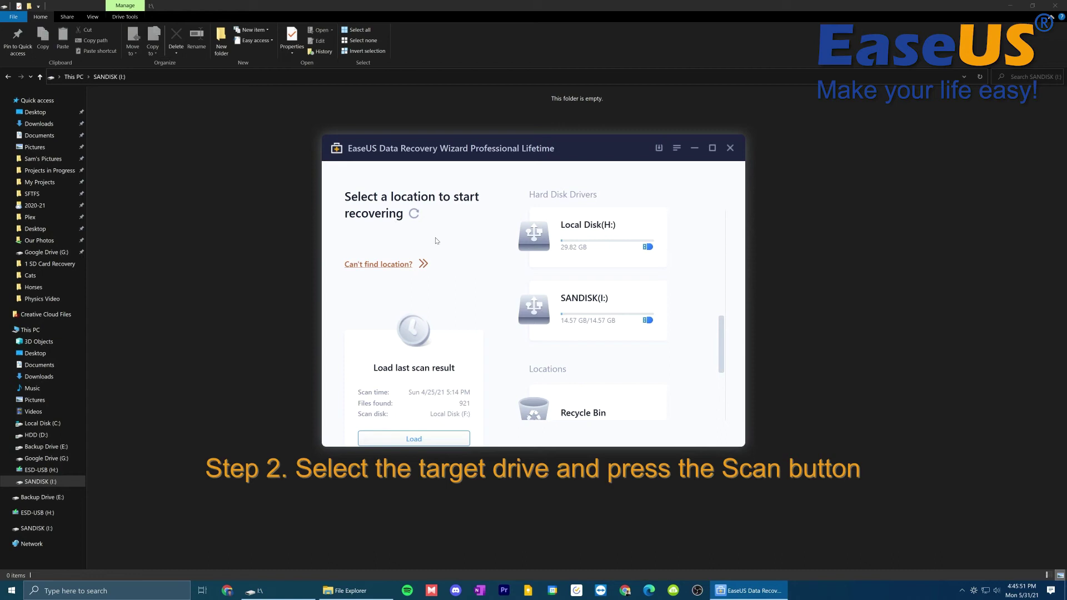
# Scan SANDISK (I:) and browse the Other Lost Files and Existing Files results
pyautogui.click(652, 312)
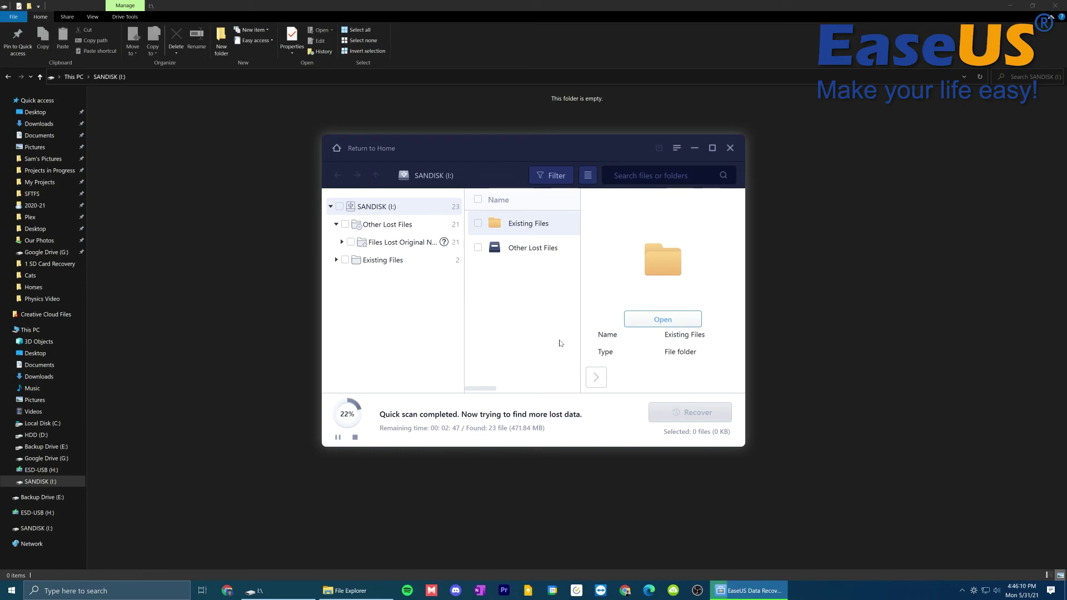
pyautogui.click(390, 226)
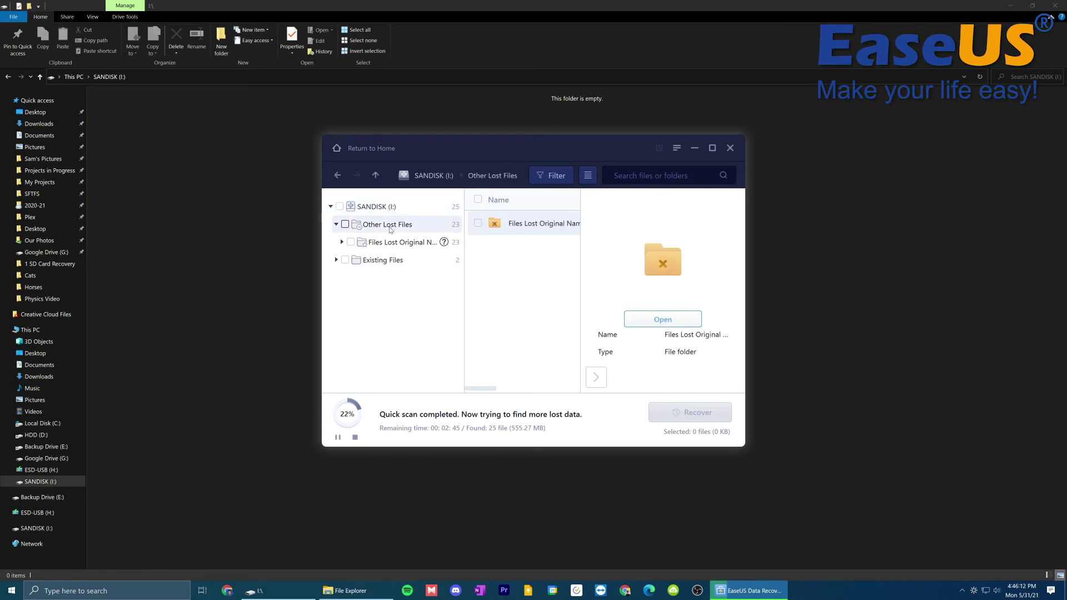
pyautogui.click(397, 242)
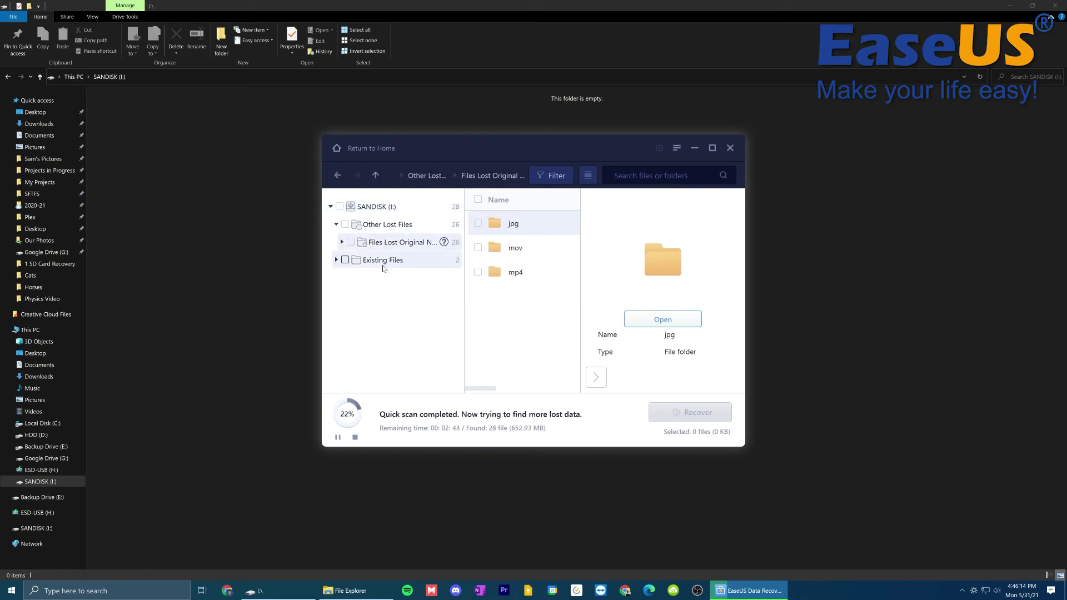
pyautogui.click(383, 262)
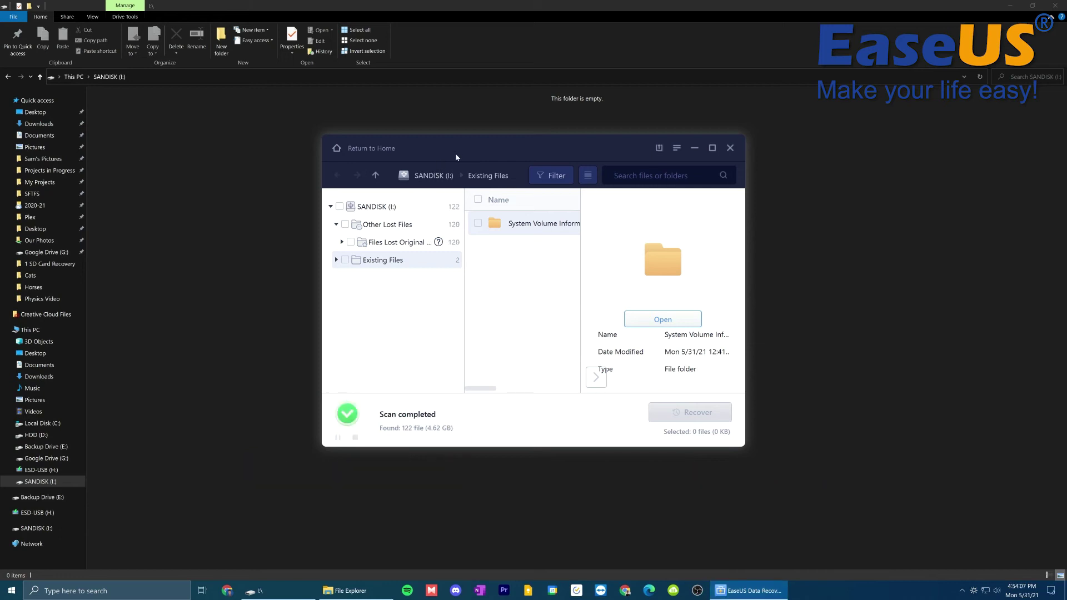
pyautogui.moveTo(457, 157); pyautogui.dragTo(464, 155)
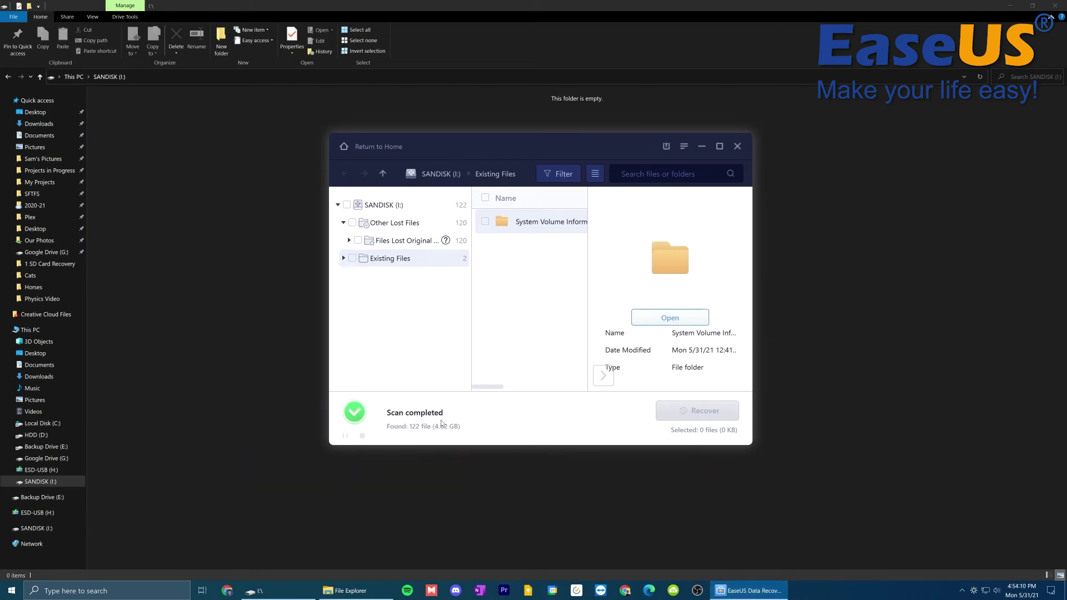
# Open Other Lost Files > Files Lost Original Name > jpg and preview the first photo
pyautogui.click(389, 223)
pyautogui.click(387, 206)
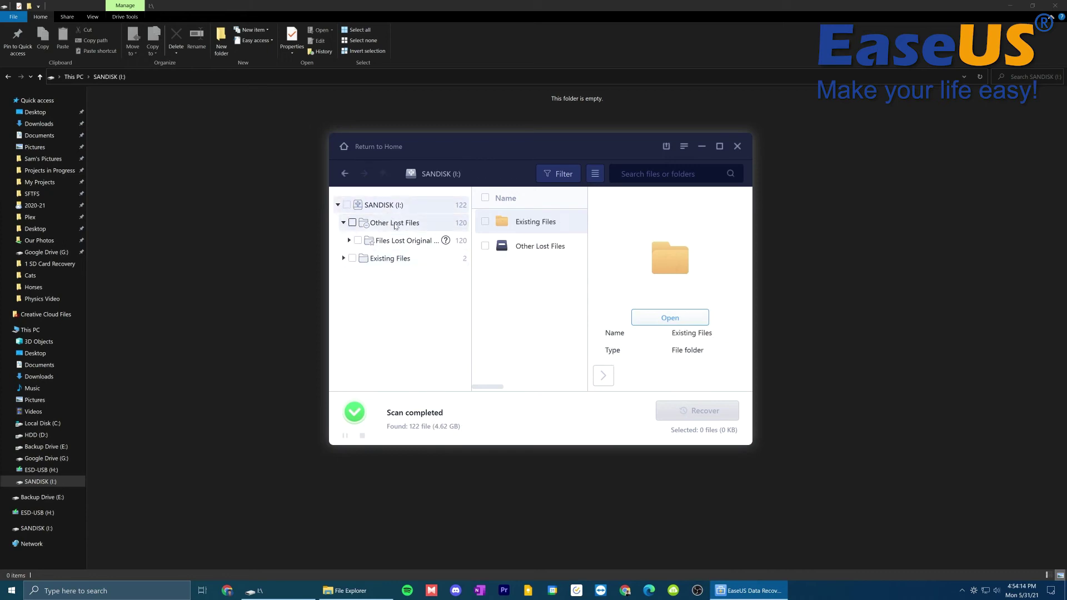
pyautogui.click(392, 222)
pyautogui.doubleClick(538, 223)
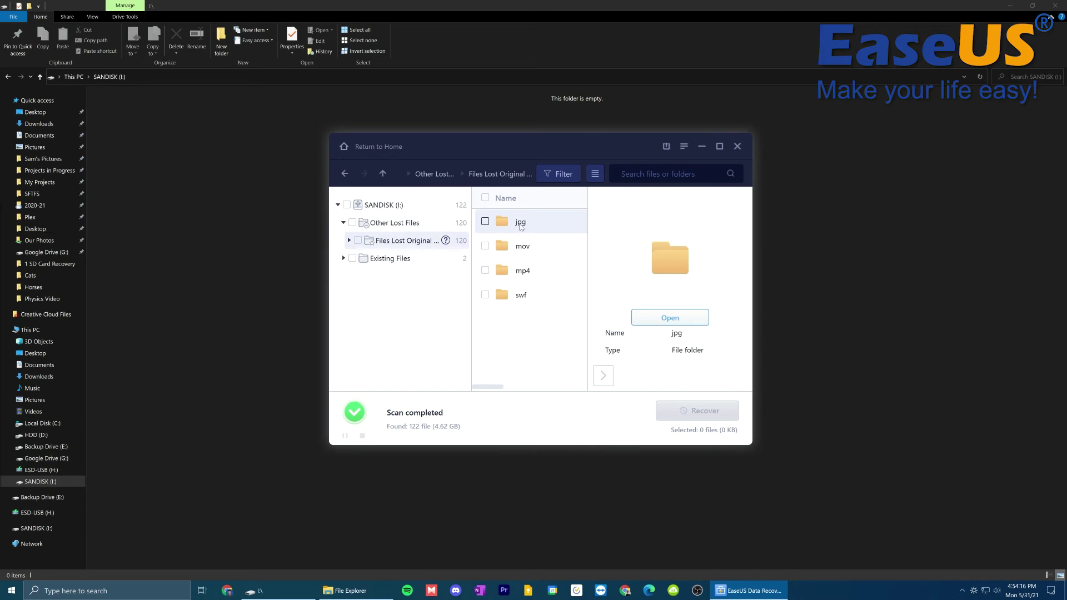
pyautogui.doubleClick(521, 227)
pyautogui.doubleClick(521, 224)
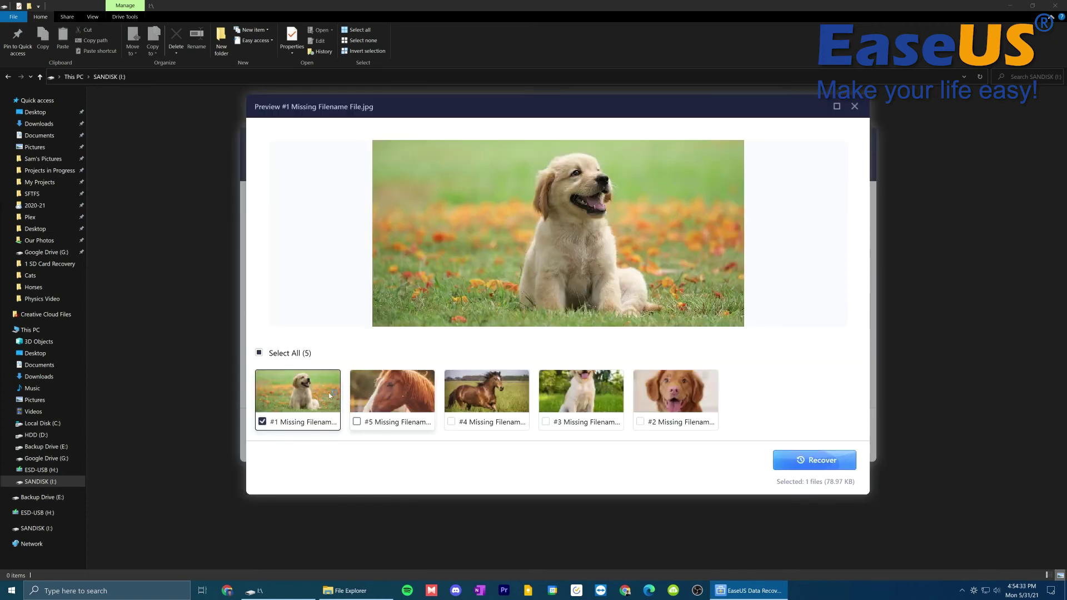
# Preview photos #2 through #5 in turn, ending on the #1 puppy photo
pyautogui.click(572, 399)
pyautogui.click(658, 401)
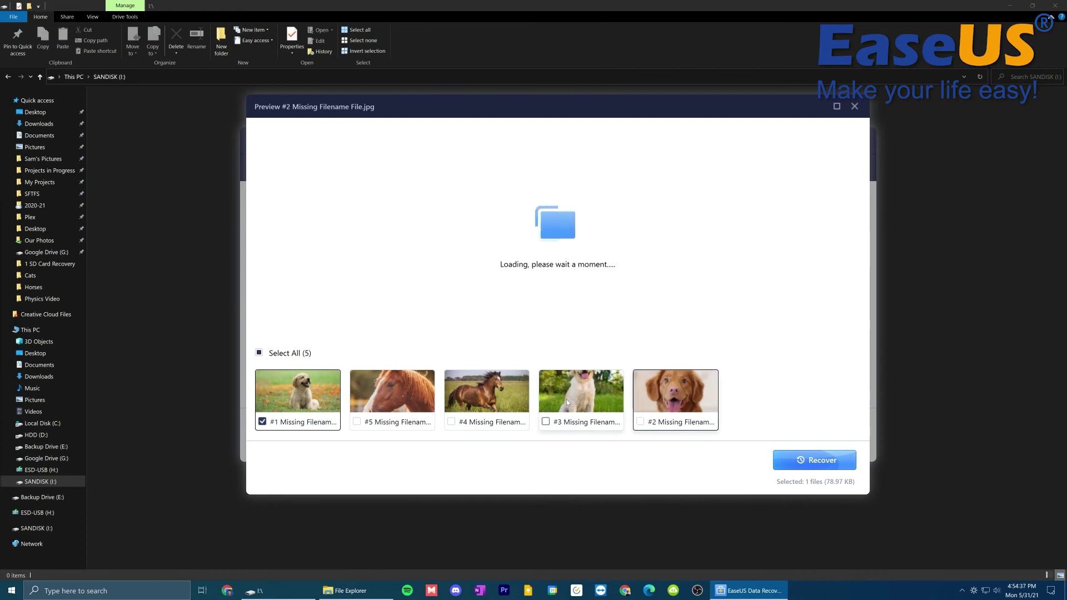
pyautogui.click(425, 395)
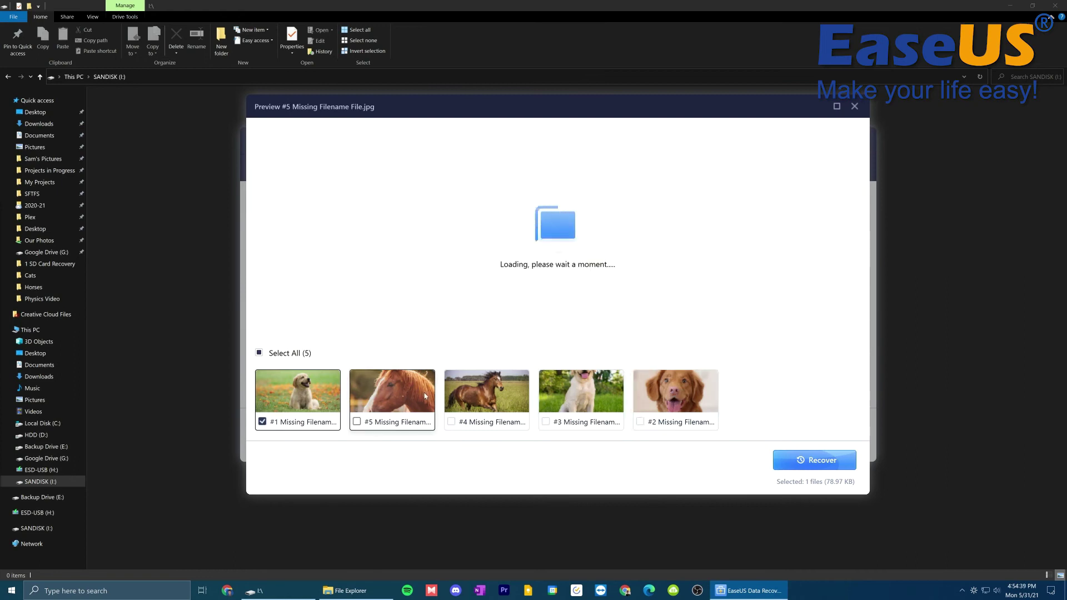
pyautogui.click(485, 386)
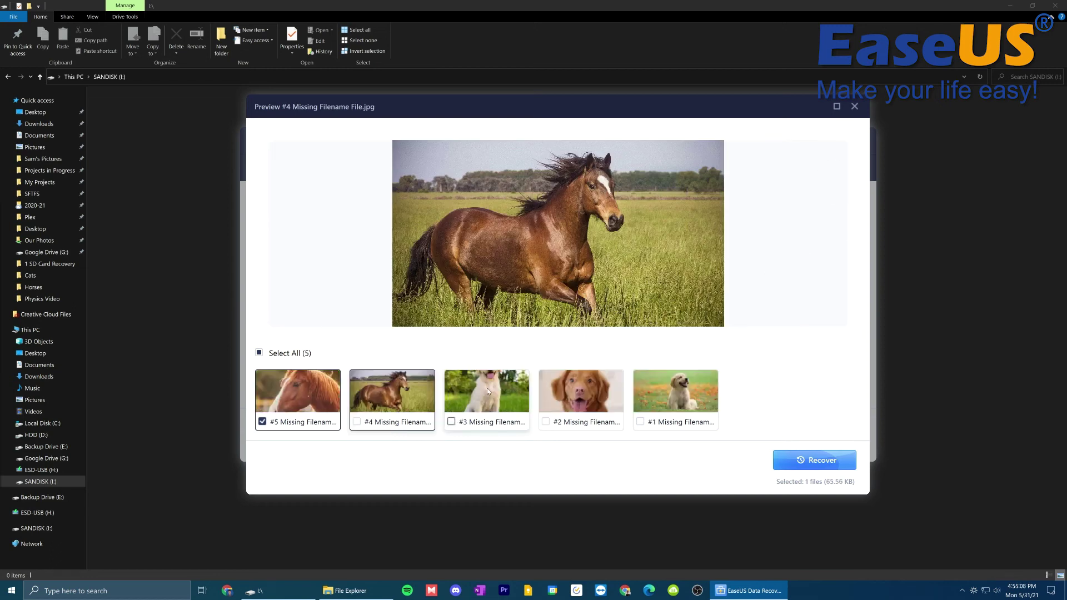
pyautogui.click(477, 392)
pyautogui.click(572, 395)
pyautogui.click(652, 385)
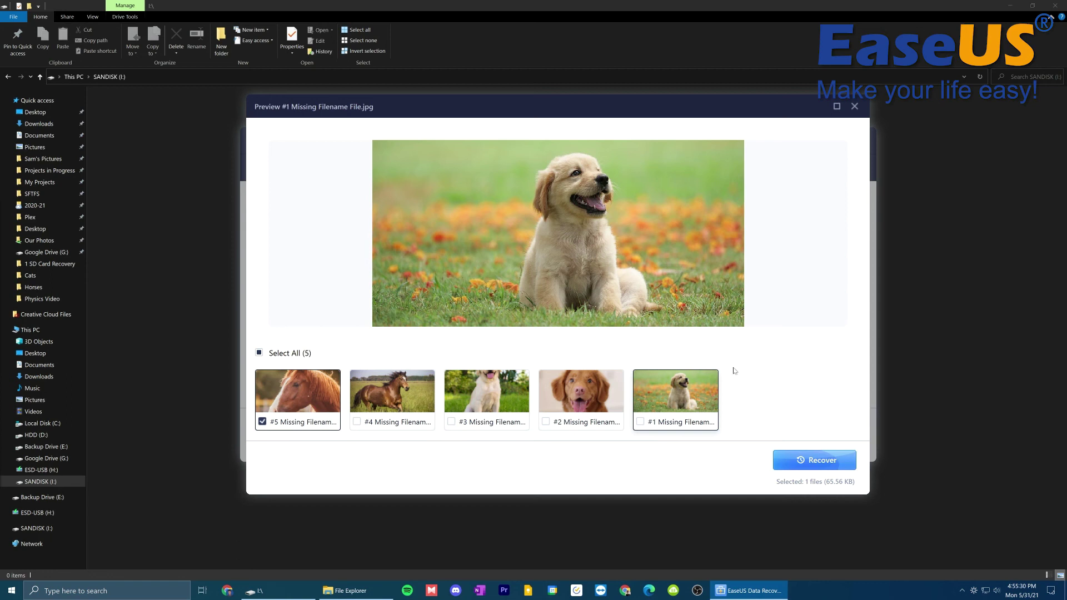
# Select all five photos and recover them into Desktop\Animal Pics
pyautogui.click(259, 353)
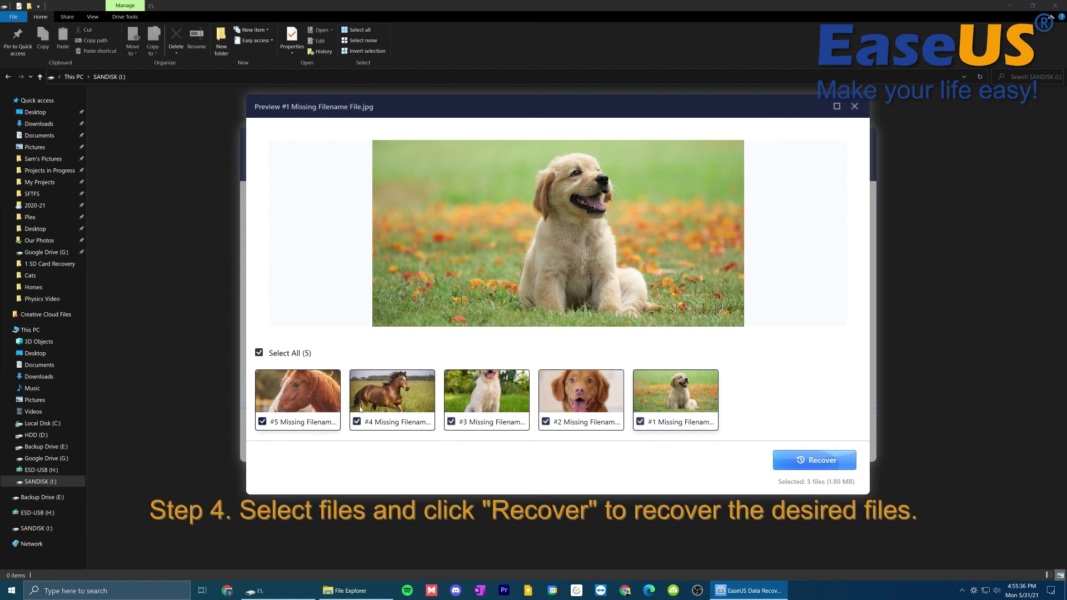
pyautogui.click(814, 460)
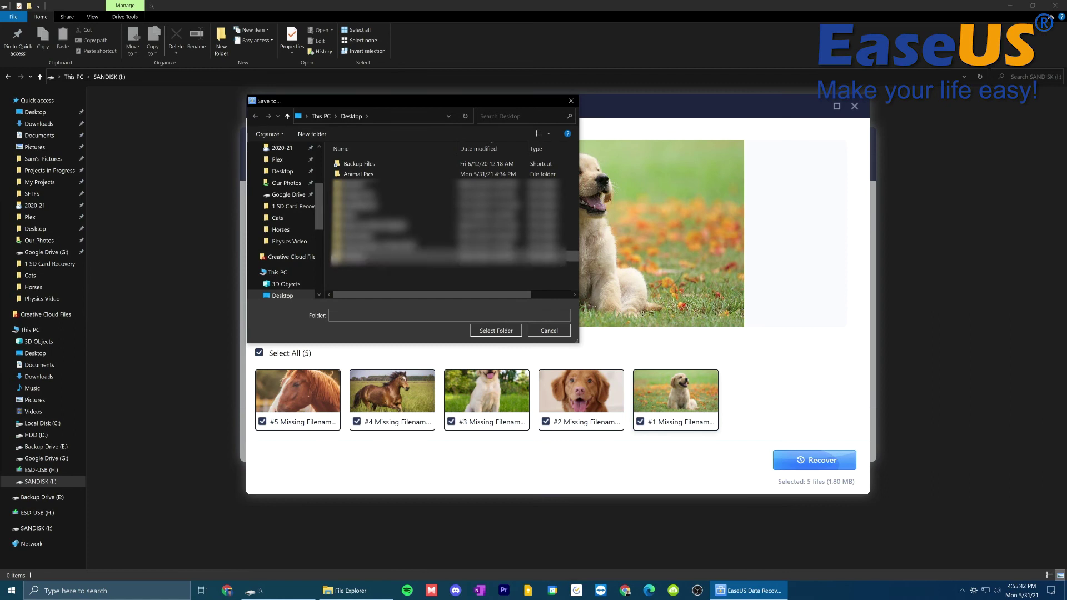
pyautogui.click(372, 176)
pyautogui.doubleClick(371, 176)
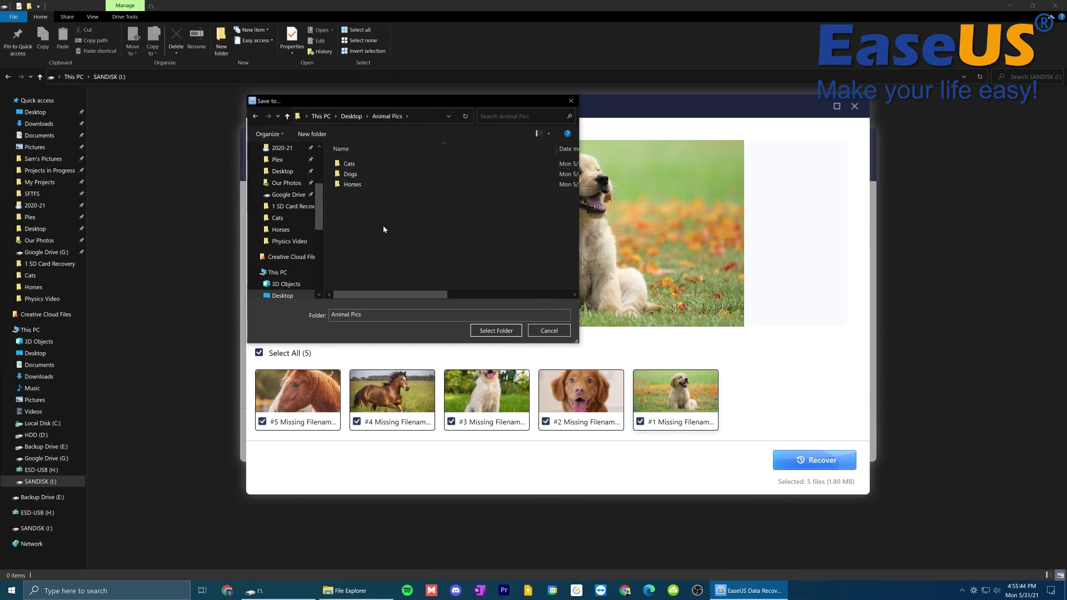
pyautogui.click(496, 331)
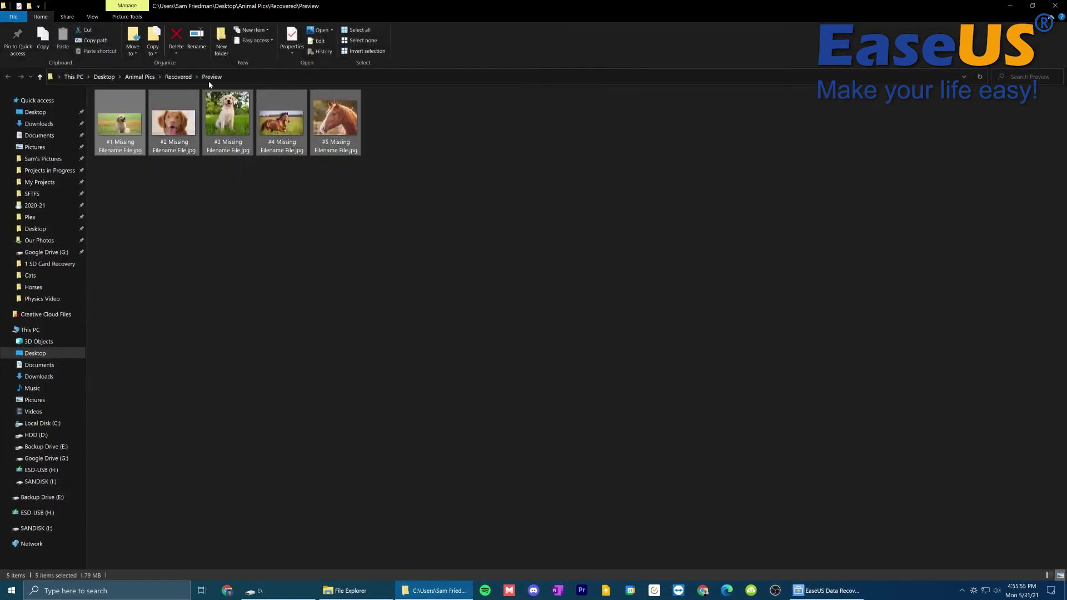
# Go up to Animal Pics and open the Horses folder, selecting its three photos
pyautogui.click(179, 77)
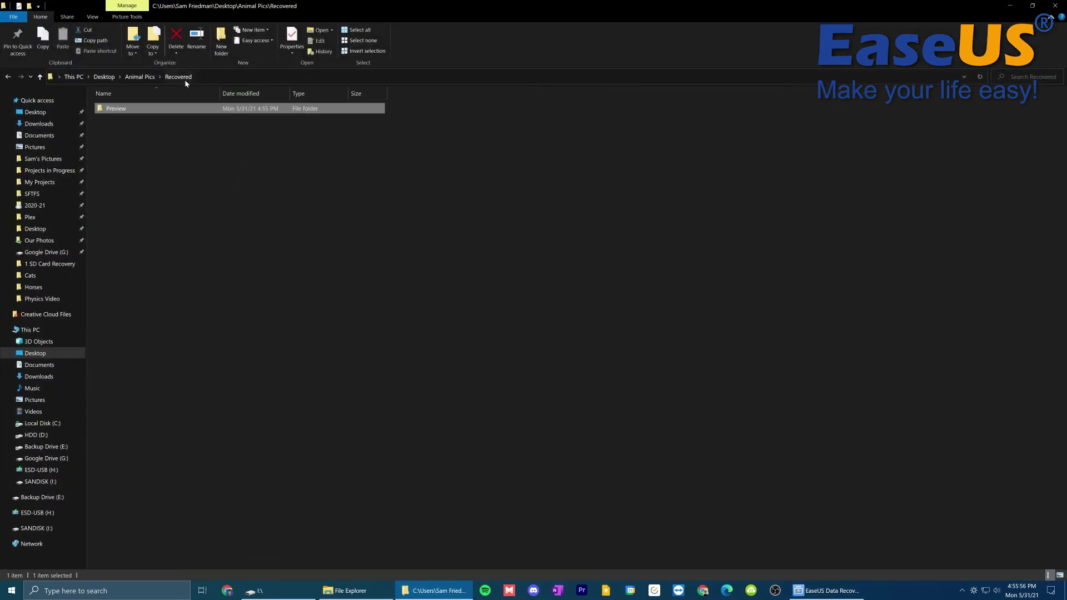
pyautogui.click(146, 80)
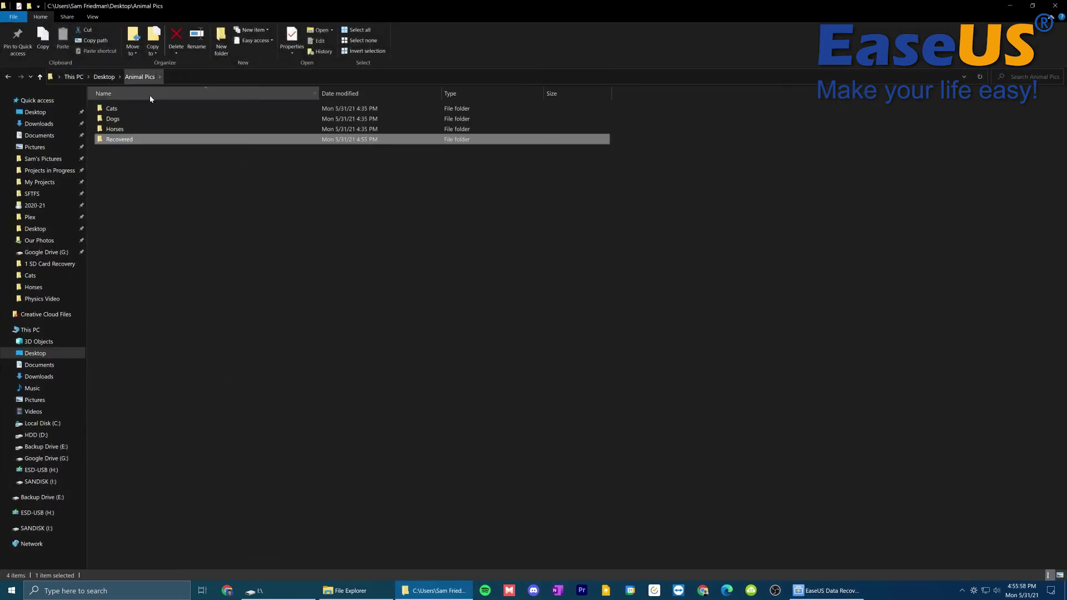
pyautogui.doubleClick(118, 131)
pyautogui.hotkey('ctrl', 'a')
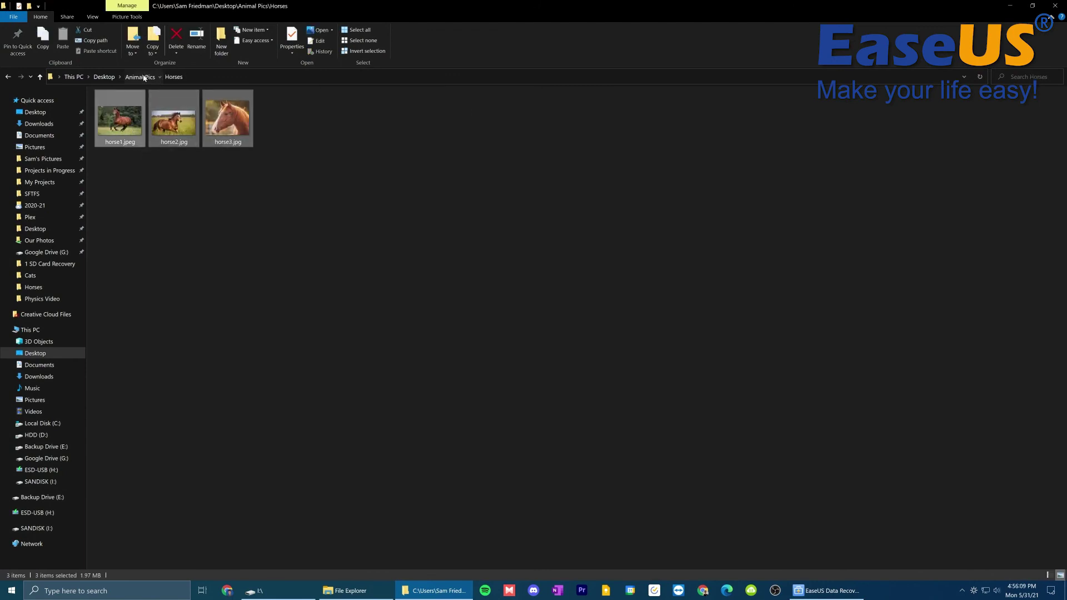
# View the original Dogs folder, then open the Cats folder with cat1–cat3.jpg
pyautogui.click(140, 77)
pyautogui.doubleClick(129, 119)
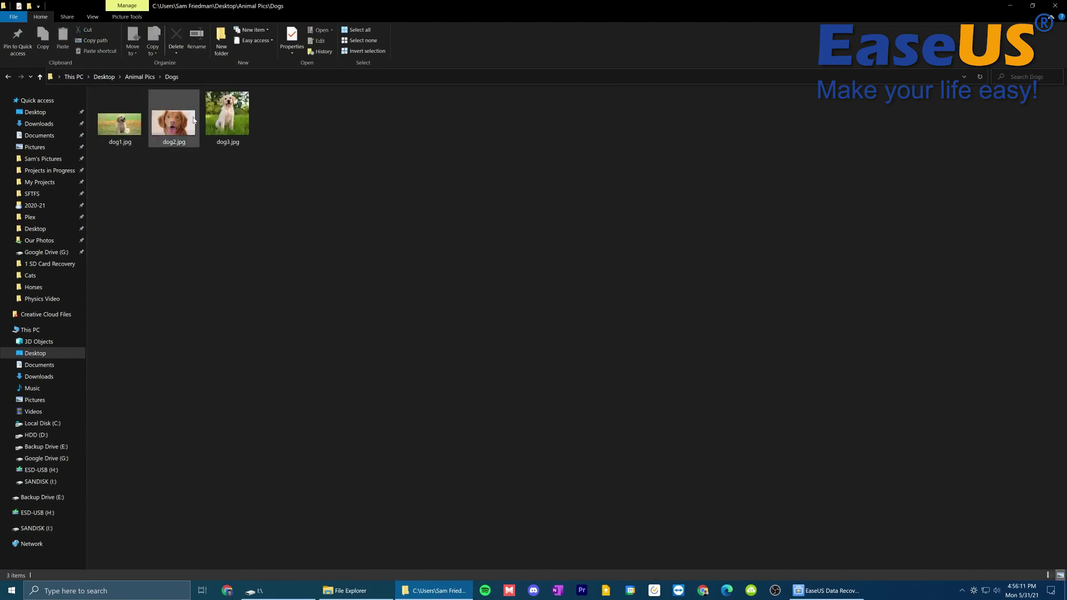
pyautogui.click(140, 76)
pyautogui.doubleClick(133, 108)
pyautogui.moveTo(319, 210); pyautogui.dragTo(251, 194)
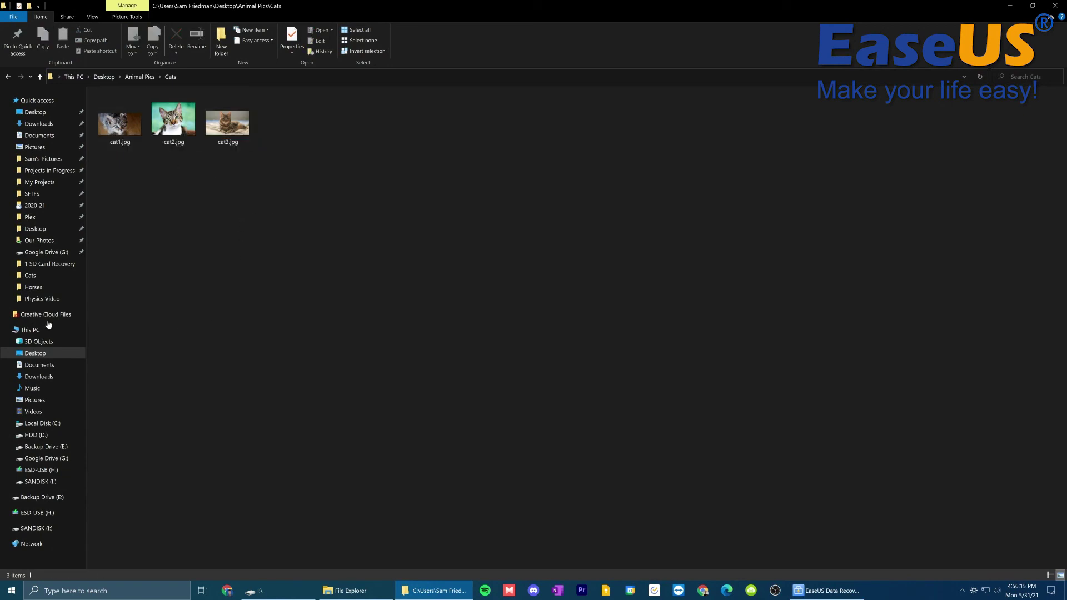